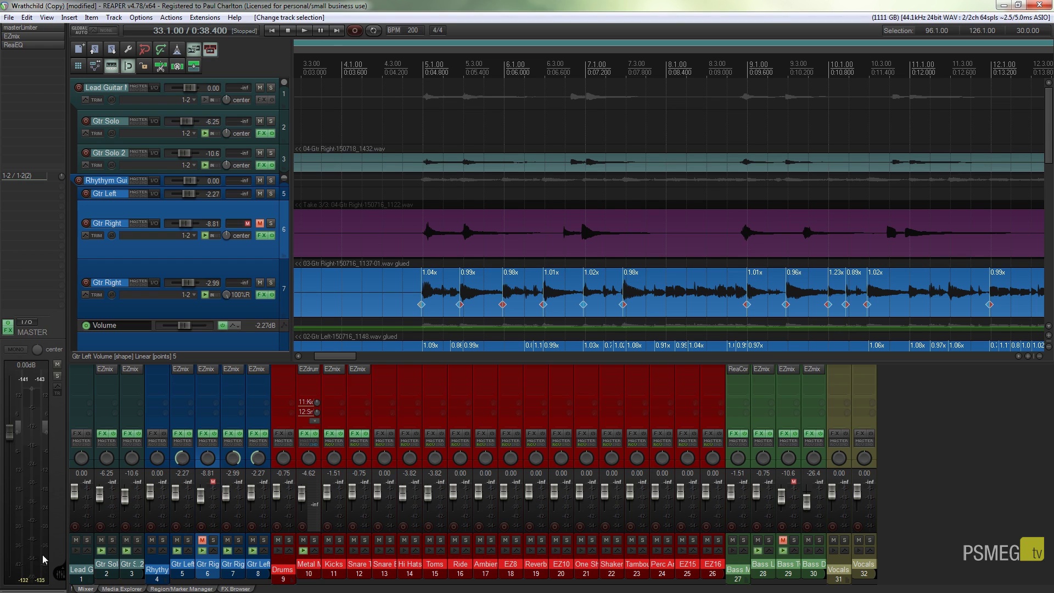
# Inspect the rhythm guitar tracks and the volume envelope lane of the panned Gtr Right track
pyautogui.moveTo(564, 361); pyautogui.dragTo(551, 193)
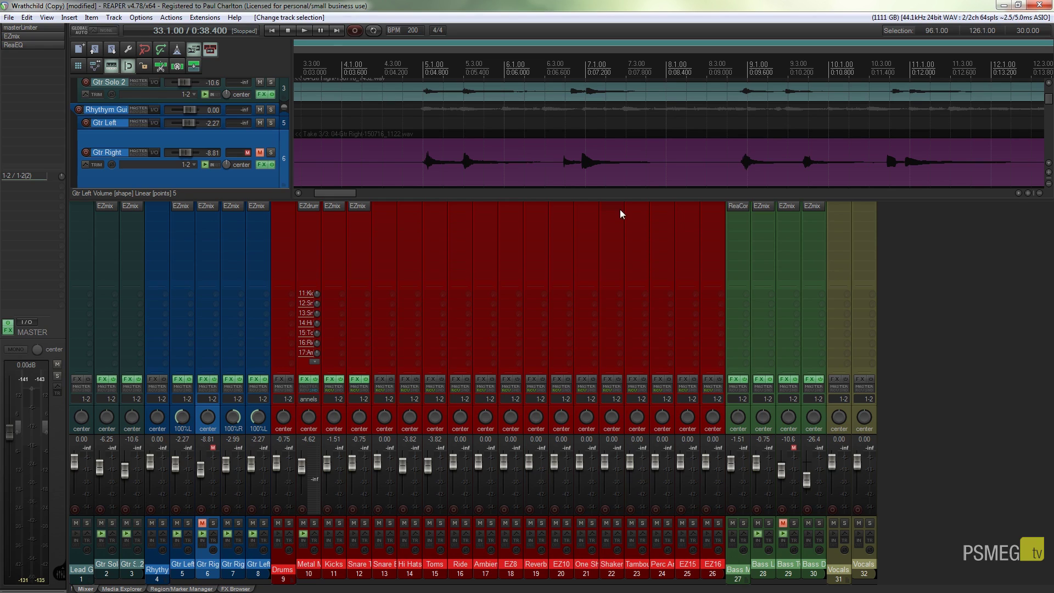
pyautogui.moveTo(626, 198); pyautogui.dragTo(631, 434)
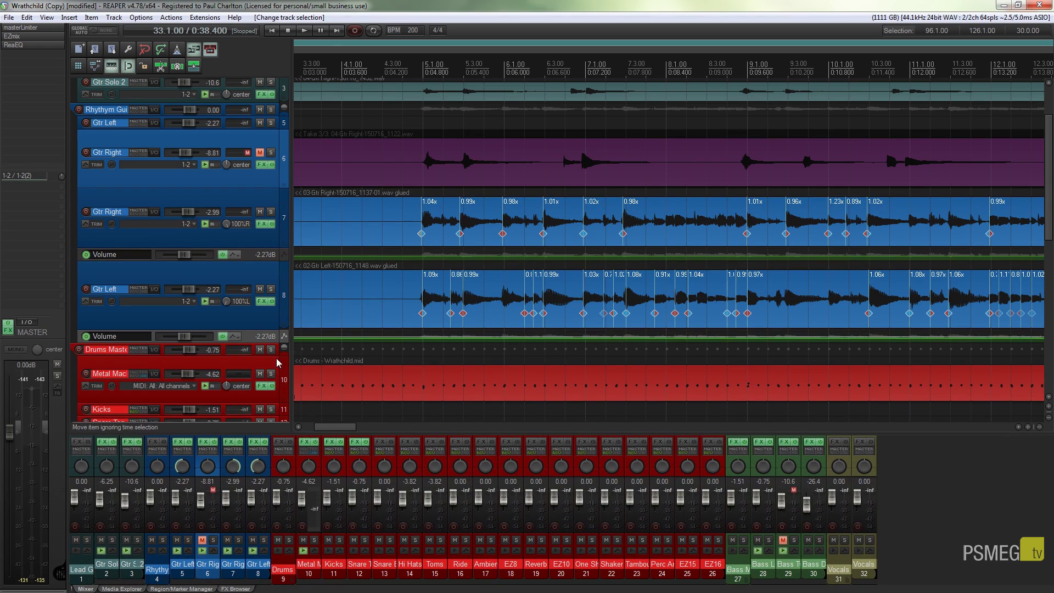
pyautogui.moveTo(252, 260); pyautogui.dragTo(253, 321)
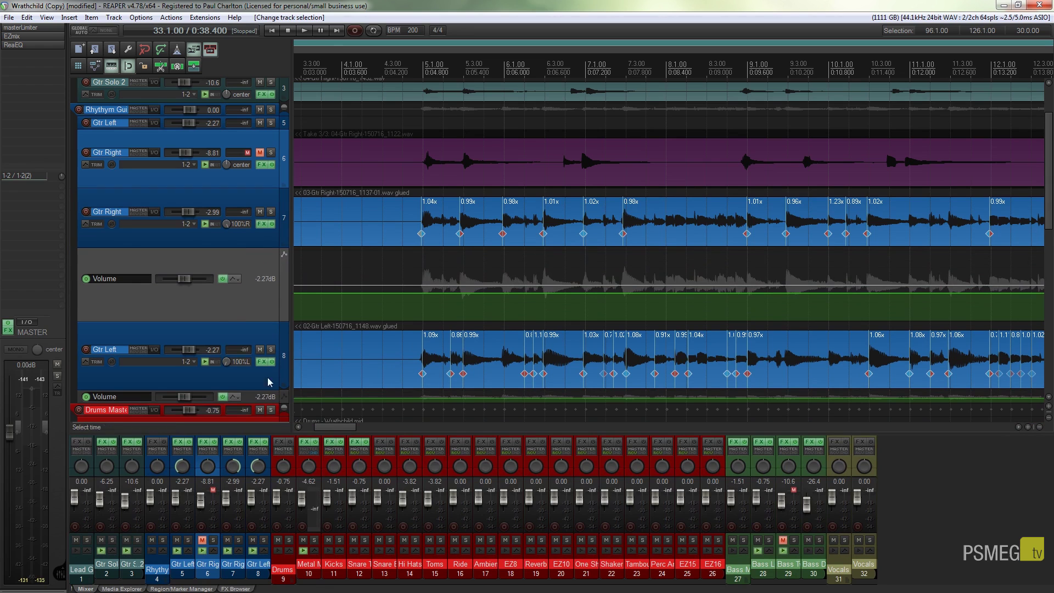
pyautogui.moveTo(329, 427)
pyautogui.mouseDown()
pyautogui.moveTo(418, 426)
pyautogui.moveTo(343, 429)
pyautogui.mouseUp()
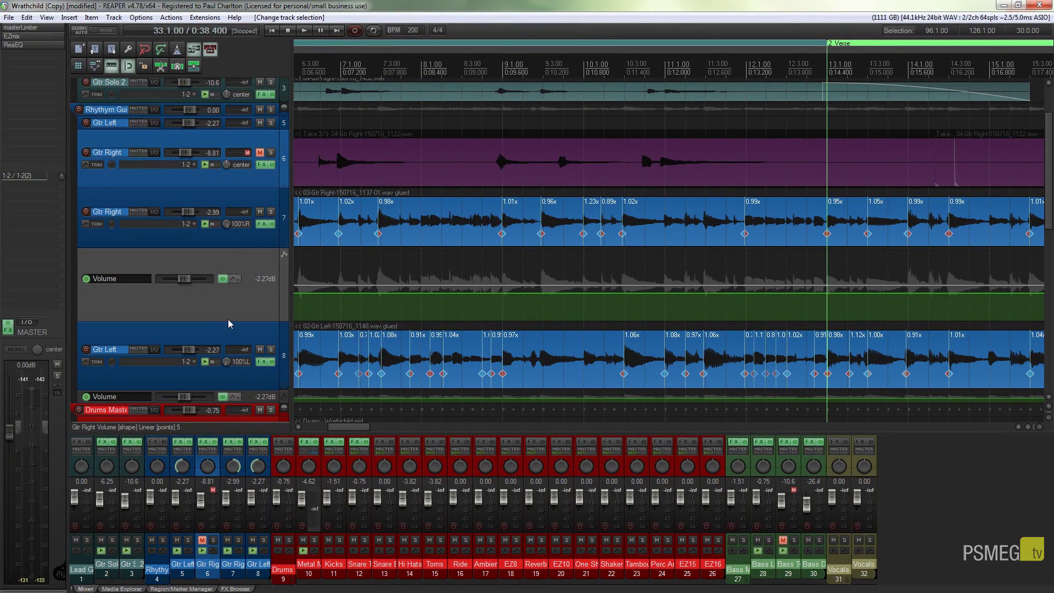
pyautogui.moveTo(229, 323); pyautogui.dragTo(227, 259)
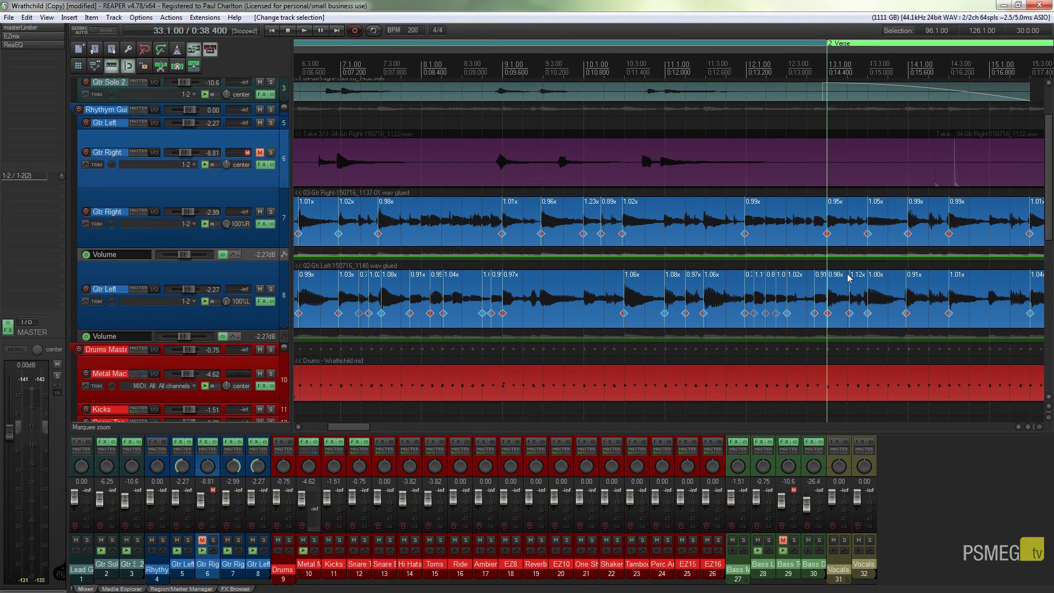
pyautogui.scroll(1, 827, 260)
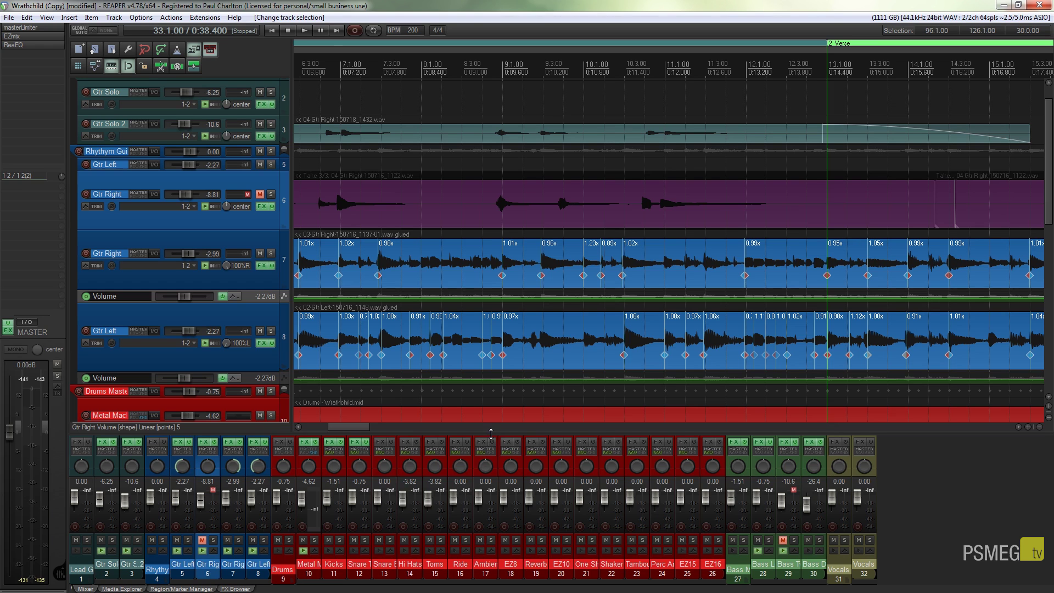
# Enlarge the mixer and check the EZmix presets on Gtr Solo (track 2), Gtr Right (track 6) and Gtr Left (track 8)
pyautogui.moveTo(491, 433); pyautogui.dragTo(501, 122)
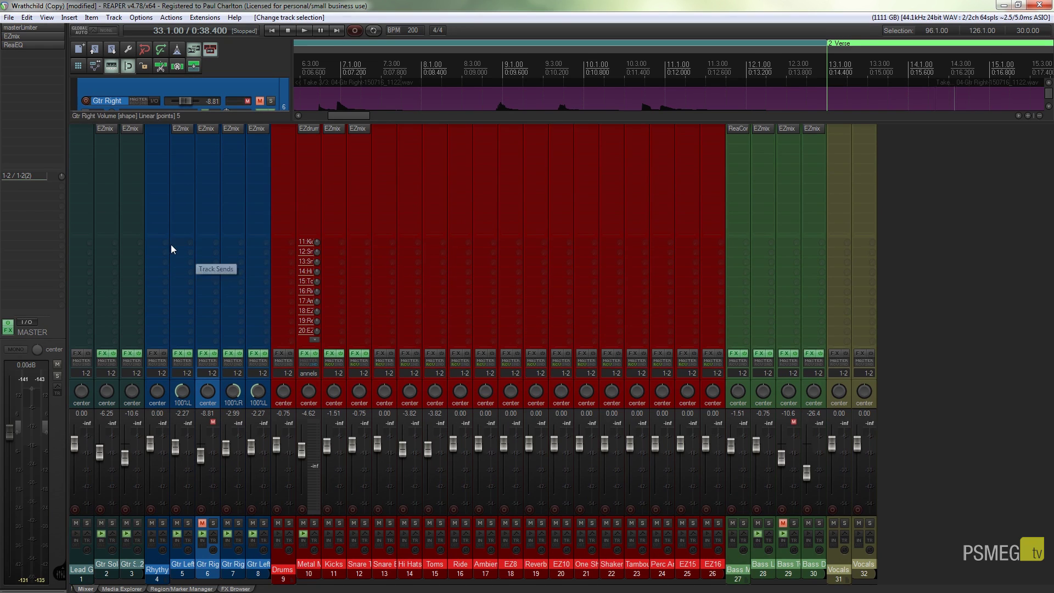
pyautogui.click(106, 130)
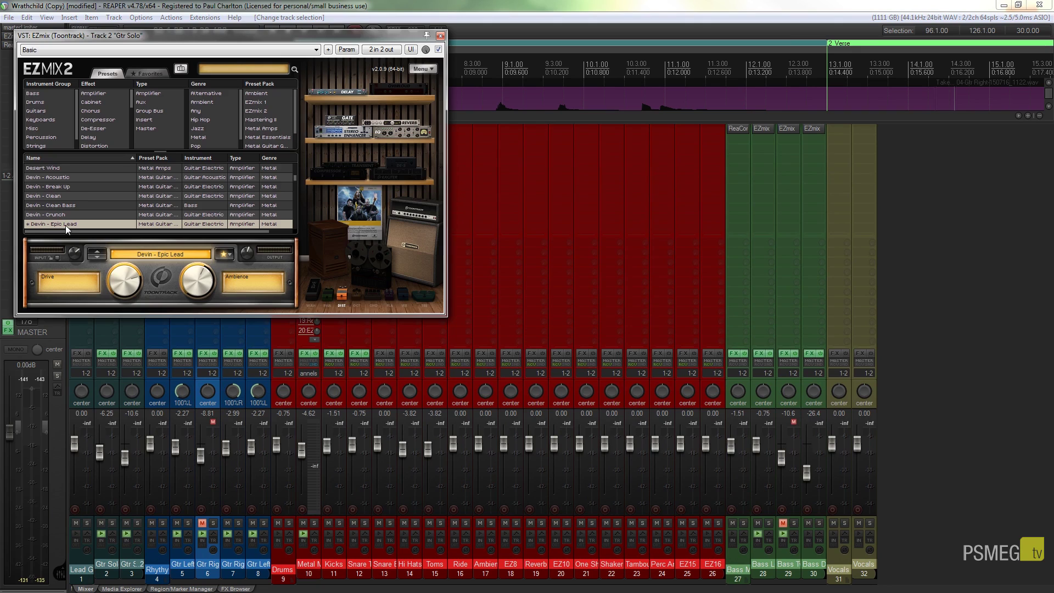
pyautogui.click(439, 36)
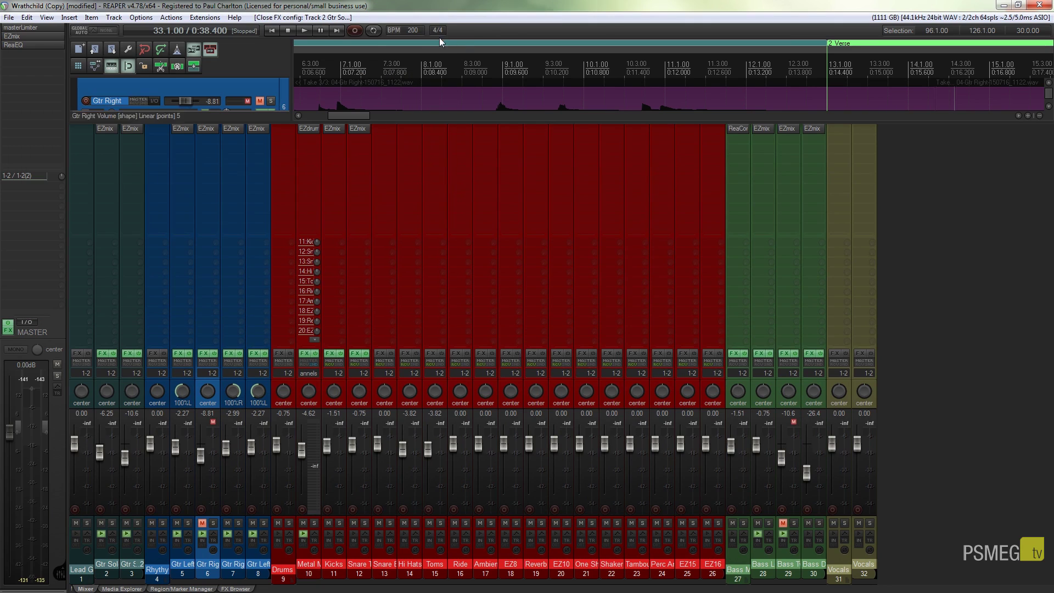
pyautogui.click(205, 130)
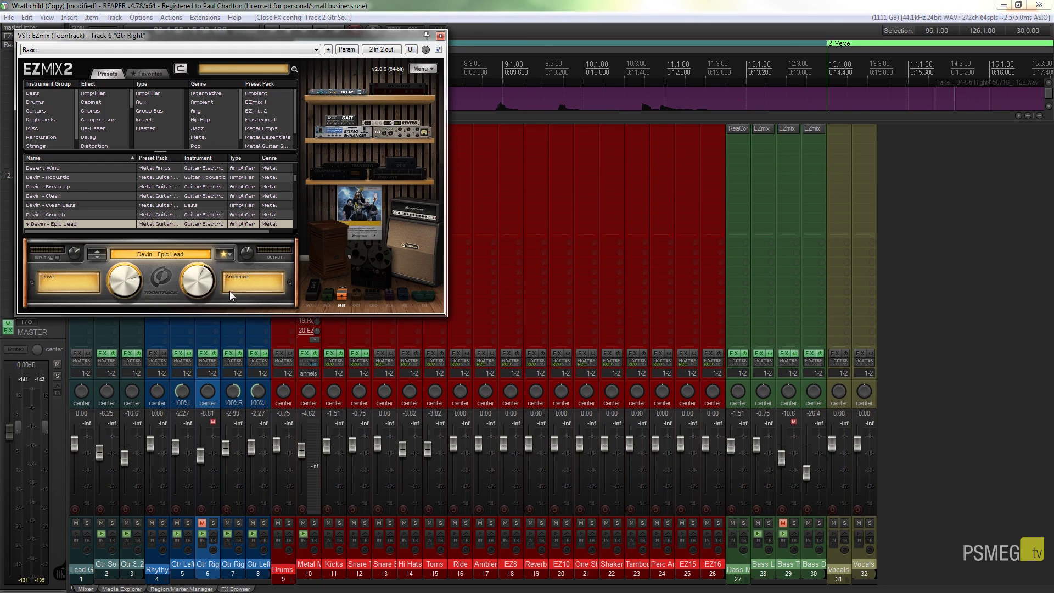
pyautogui.click(439, 36)
pyautogui.click(262, 131)
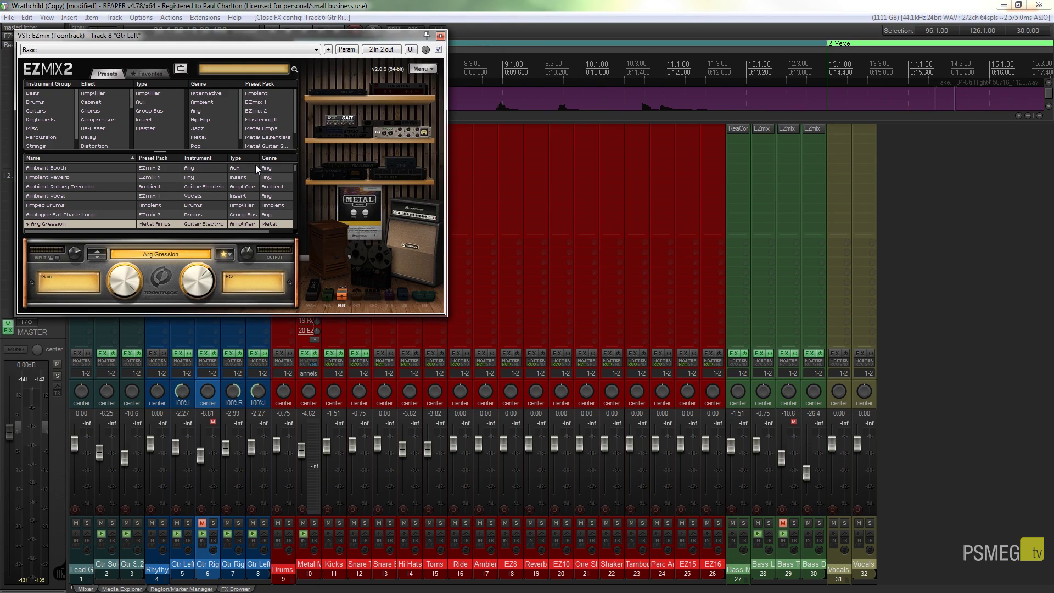
pyautogui.click(440, 36)
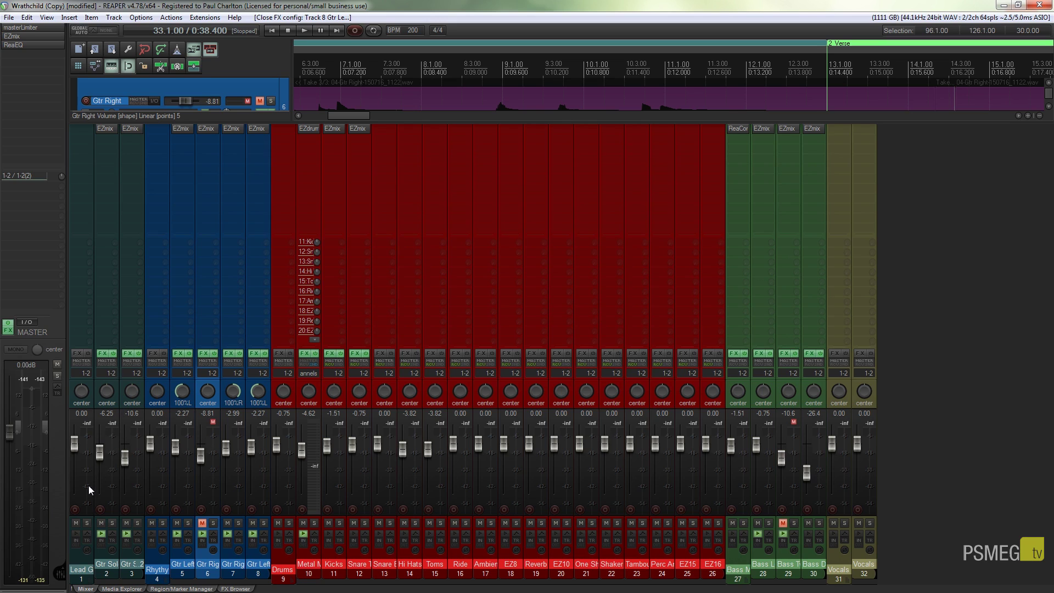
# Remove the ReaComp effect from the Bass Master track and shrink the mixer to reveal the arrangement
pyautogui.keyDown('alt'); pyautogui.click(738, 128); pyautogui.keyUp('alt')
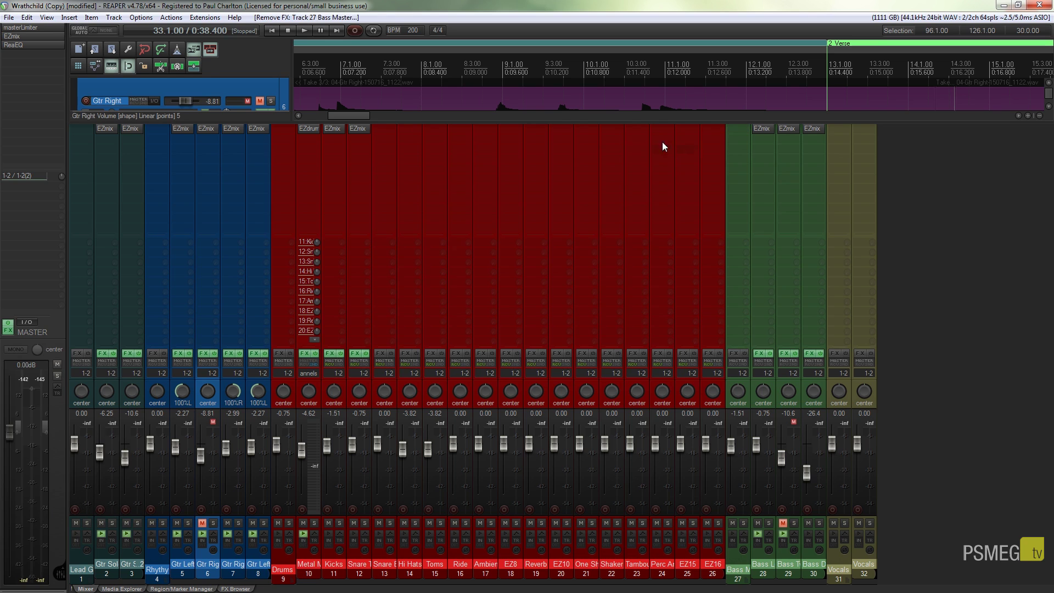
pyautogui.moveTo(656, 122); pyautogui.dragTo(669, 406)
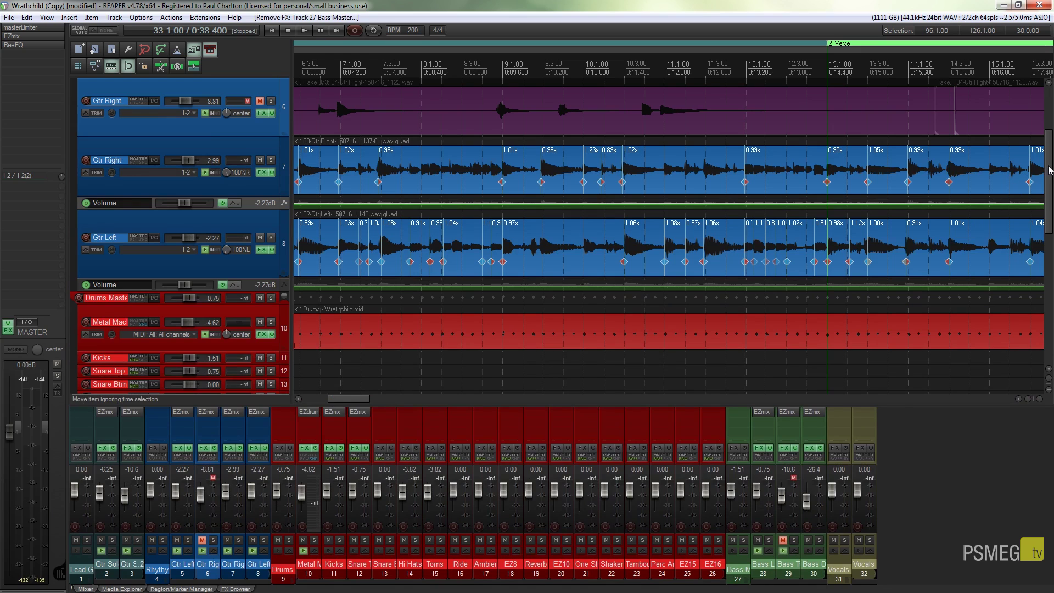
# Compact the Lead Guitar folder's tracks and increase the heights of Gtr Left (track 5) and the rhythm guitar folder track
pyautogui.moveTo(1050, 170); pyautogui.dragTo(1051, 147)
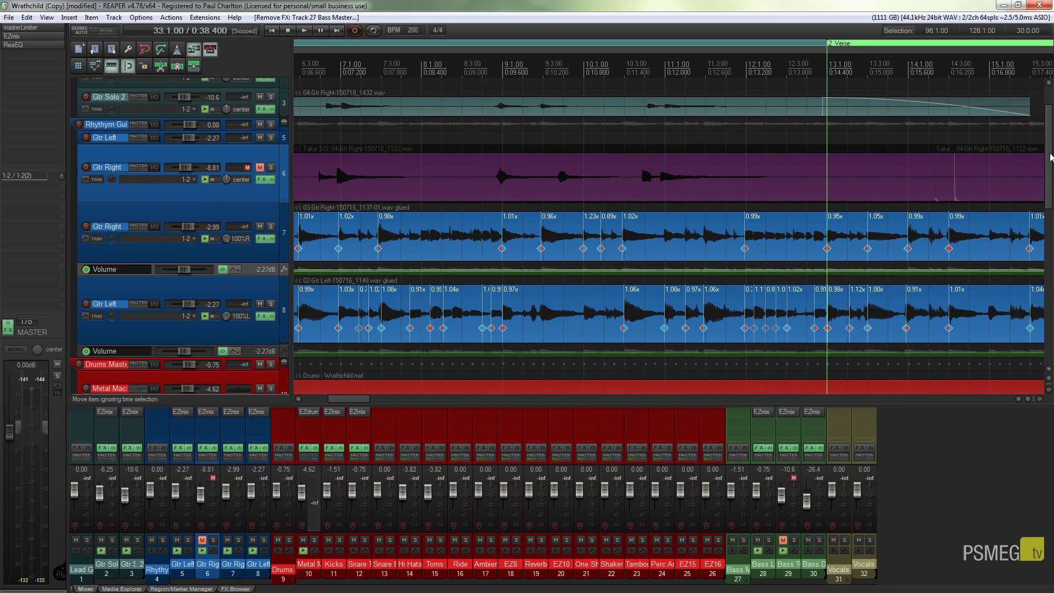
pyautogui.moveTo(1050, 165); pyautogui.dragTo(1050, 143)
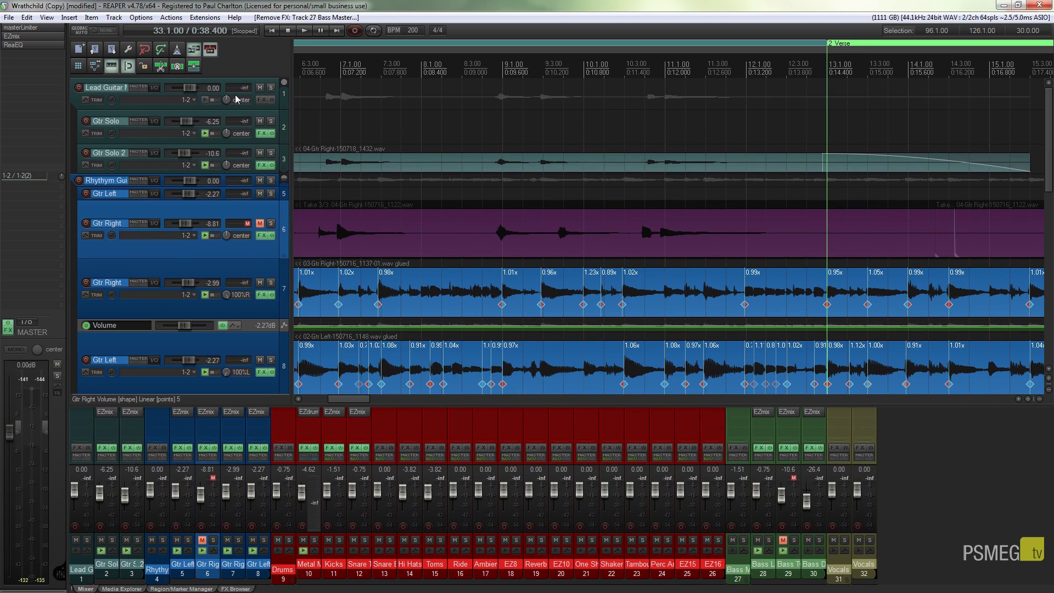
pyautogui.click(284, 84)
pyautogui.click(284, 85)
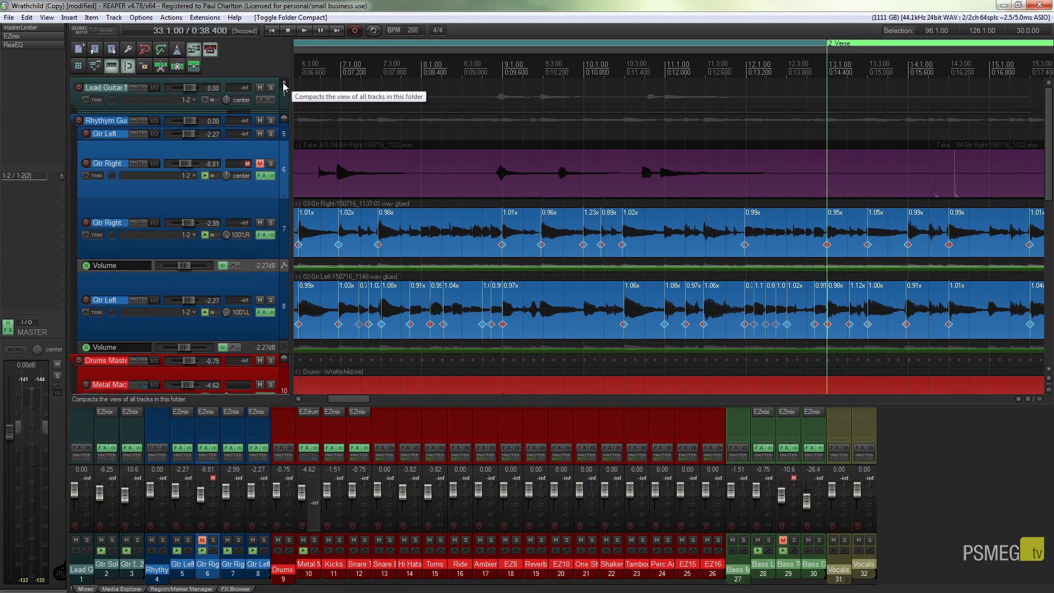
pyautogui.moveTo(216, 140); pyautogui.dragTo(216, 182)
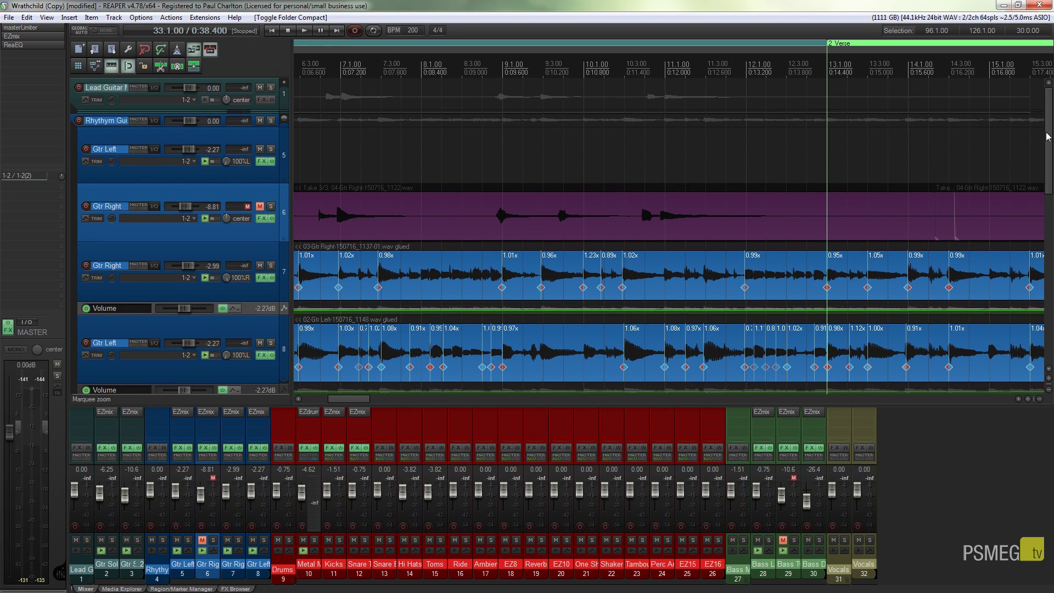
pyautogui.moveTo(249, 130); pyautogui.dragTo(249, 166)
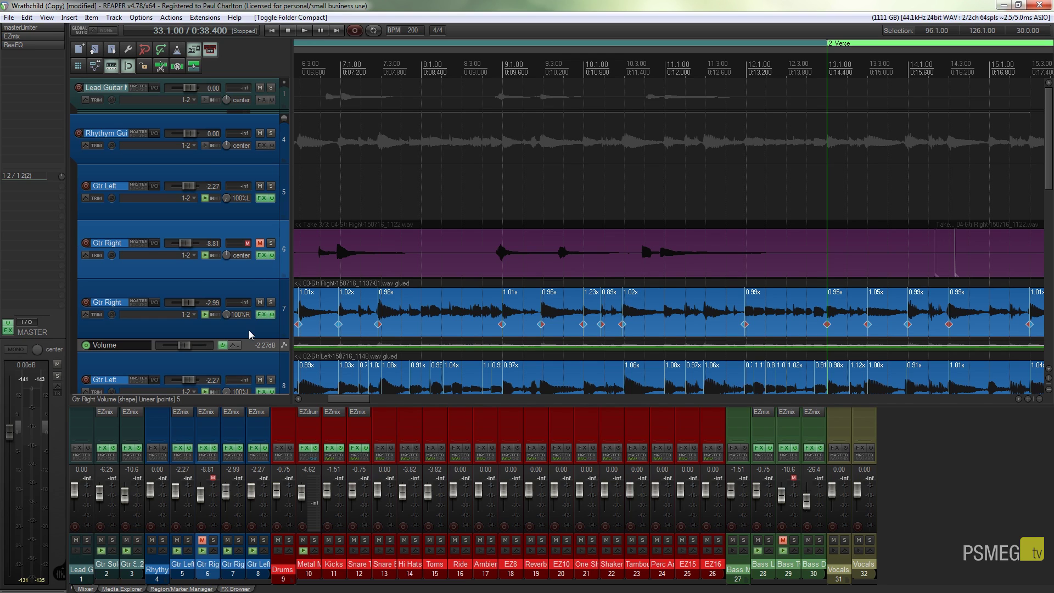
# Solo the Gtr Right track panned 100% right and audition it from 4.4.00
pyautogui.moveTo(1046, 165); pyautogui.dragTo(1047, 189)
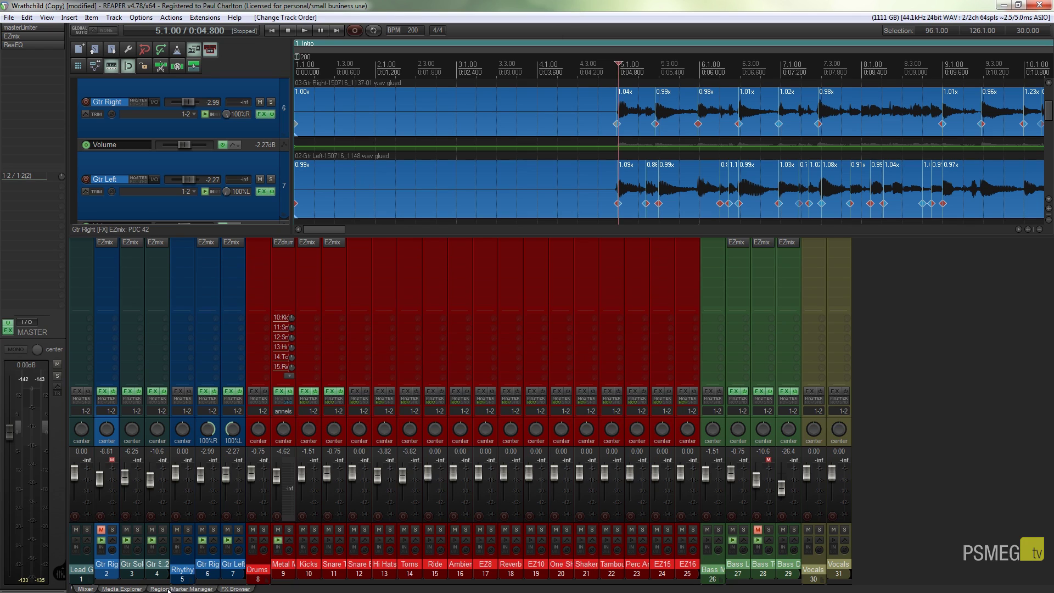
pyautogui.click(213, 530)
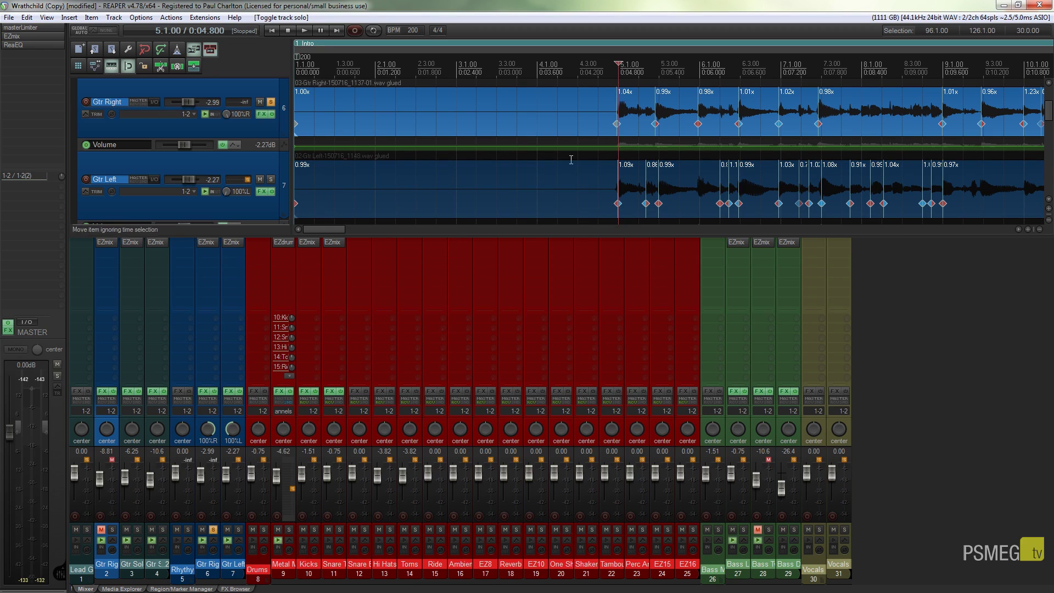
pyautogui.click(603, 85)
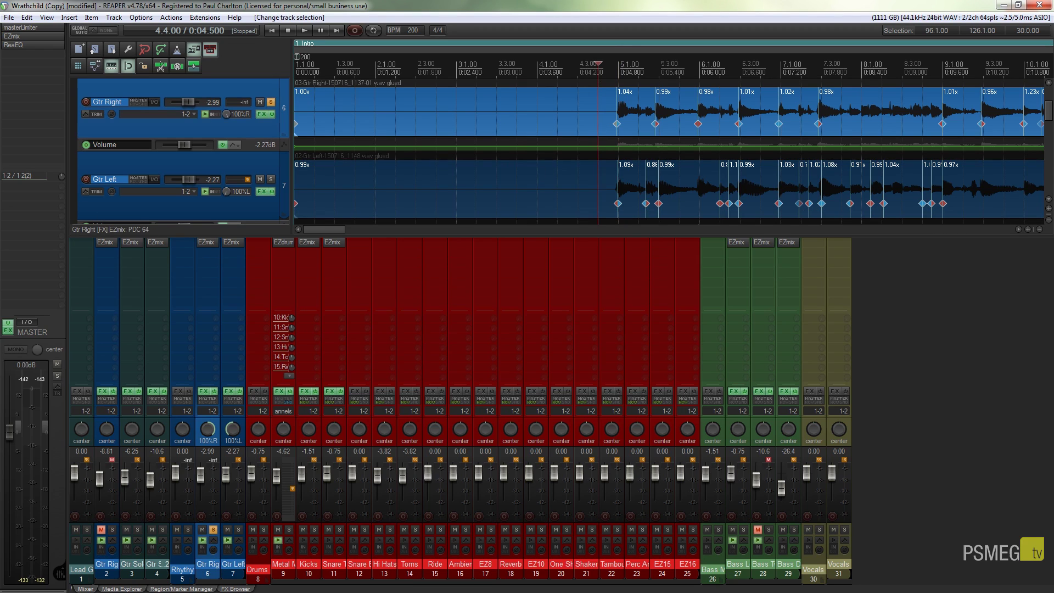
pyautogui.press('space')
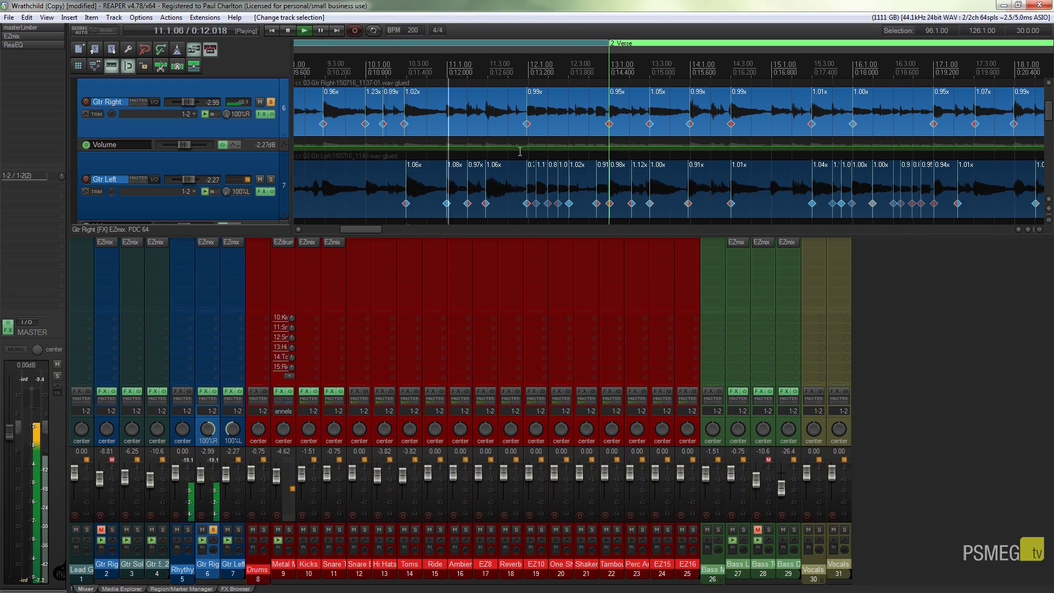
pyautogui.press('space')
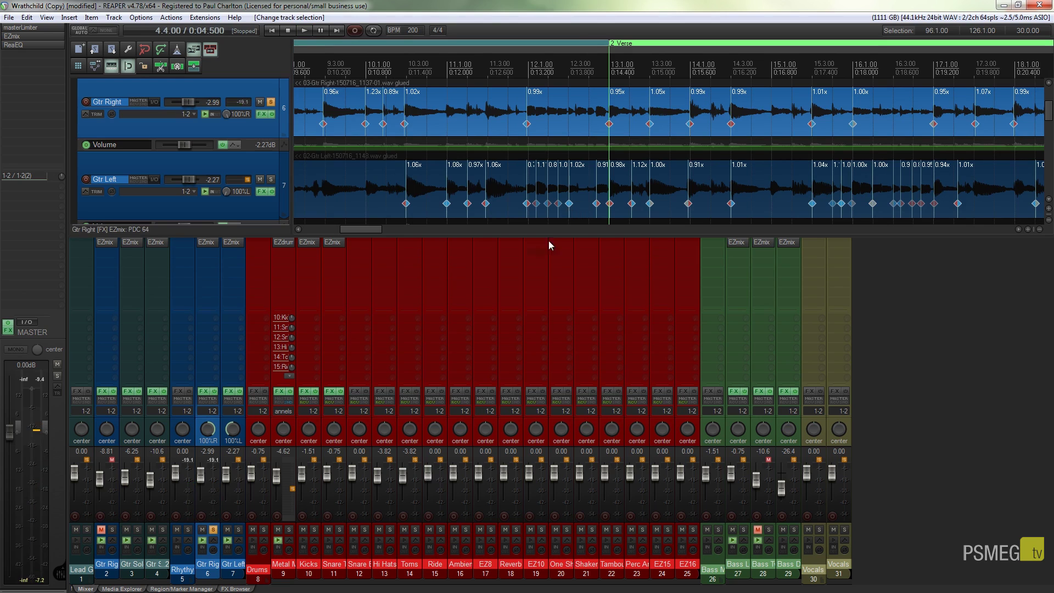
# Insert ReaEQ from the EQ & Compressors folder after EZmix on the soloed Gtr Right track
pyautogui.moveTo(371, 228); pyautogui.dragTo(342, 228)
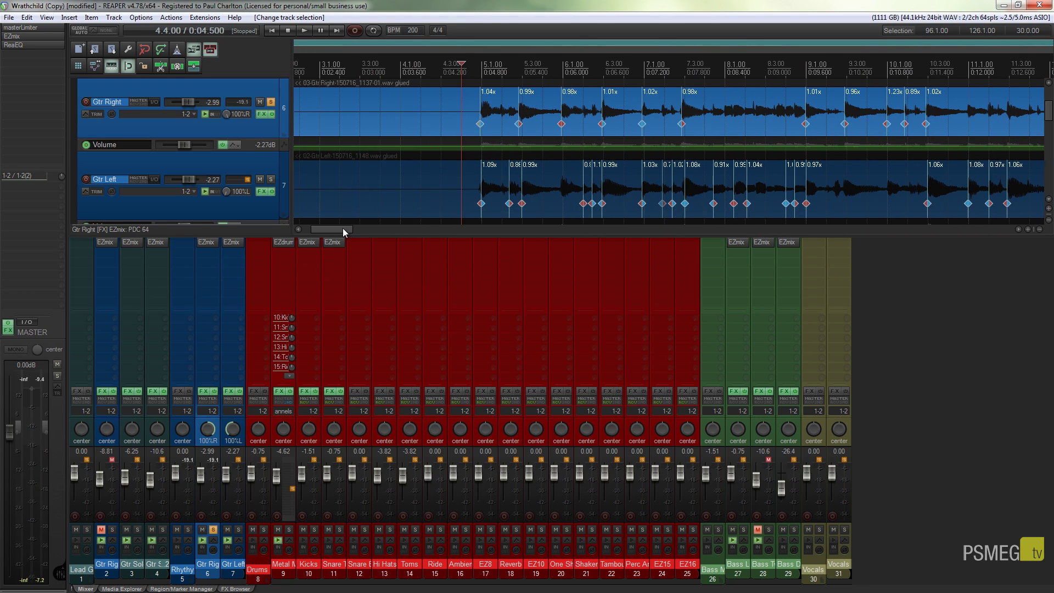
pyautogui.click(468, 155)
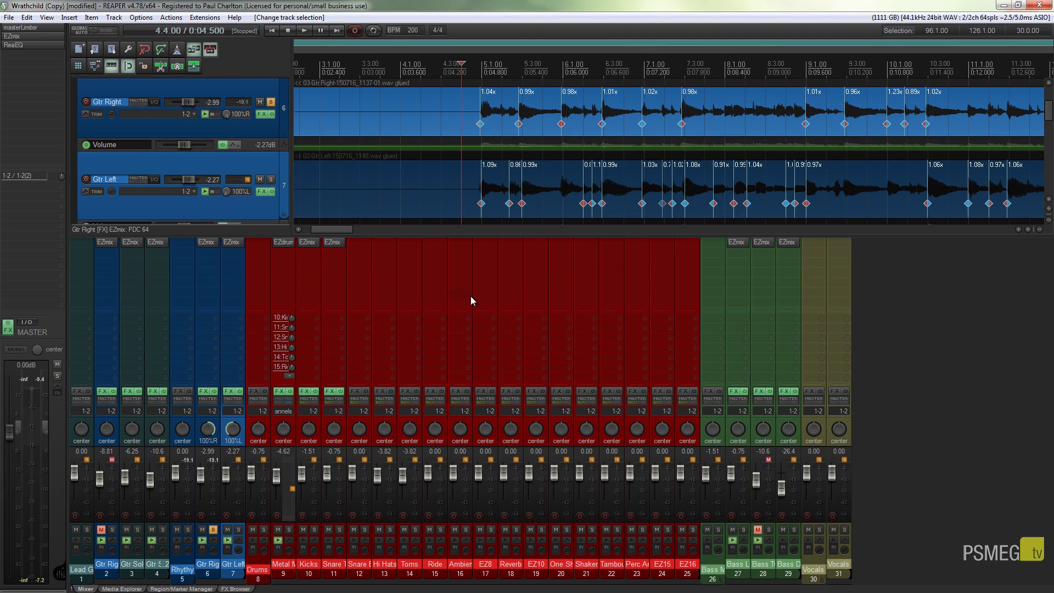
pyautogui.doubleClick(212, 250)
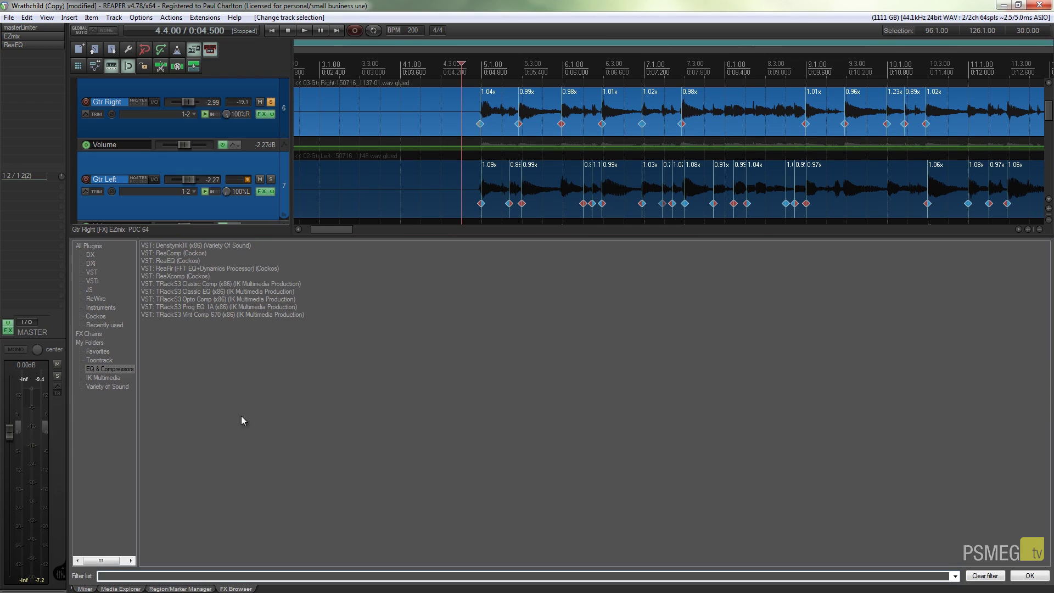
pyautogui.click(109, 370)
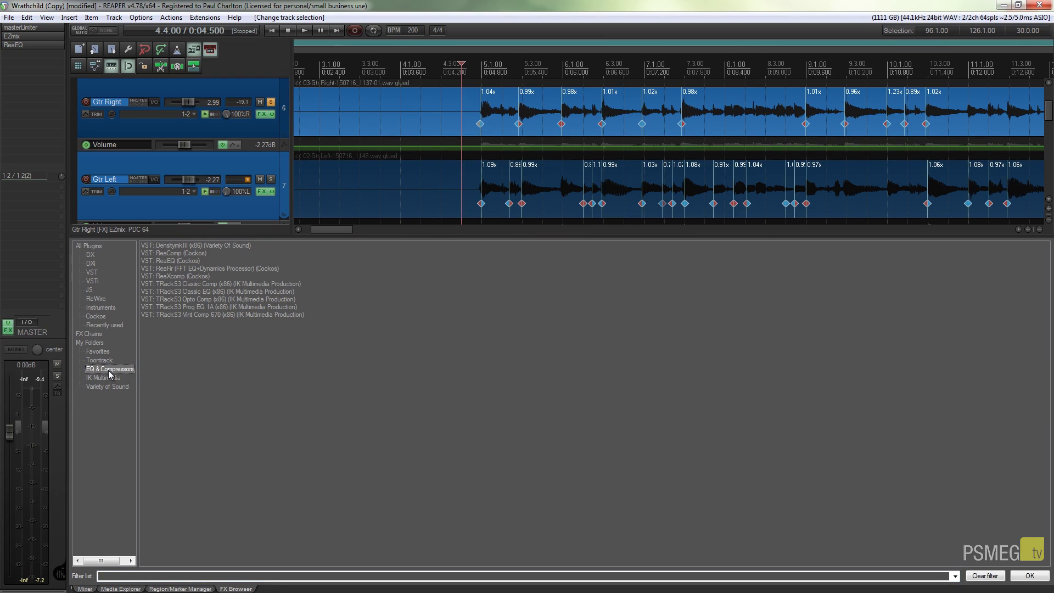
pyautogui.click(172, 261)
pyautogui.doubleClick(172, 262)
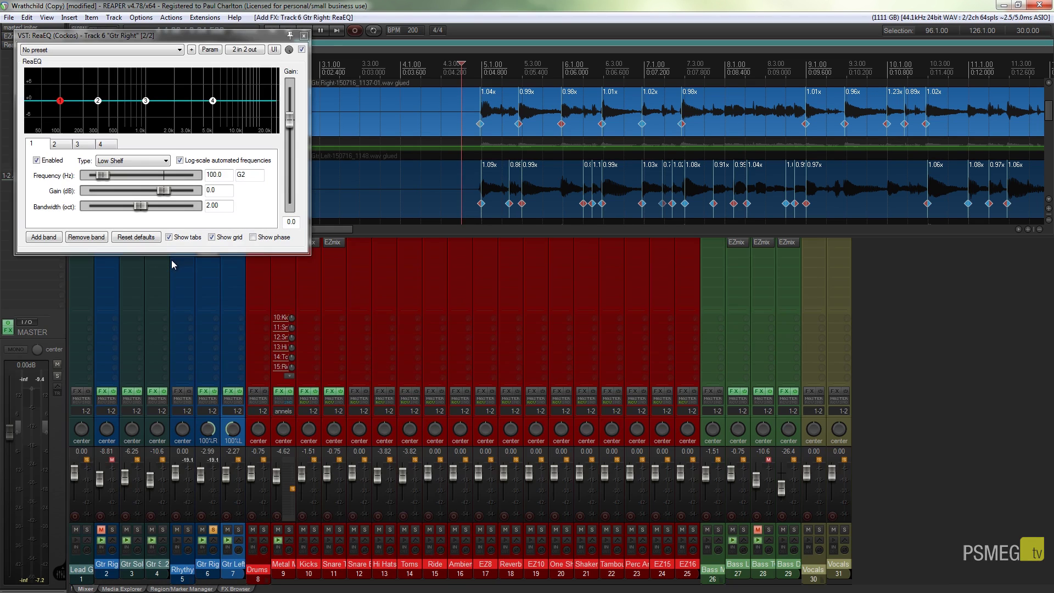
pyautogui.moveTo(253, 40); pyautogui.dragTo(476, 154)
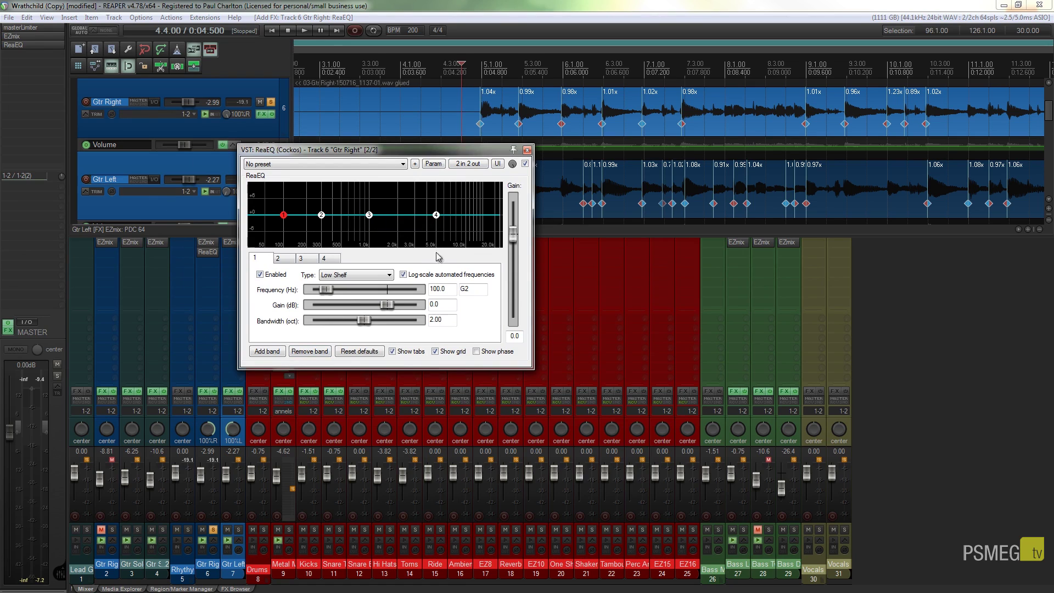
# Play the soloed Gtr Right track to view its spectrum in ReaEQ and set band 1 to High Pass
pyautogui.press('space')
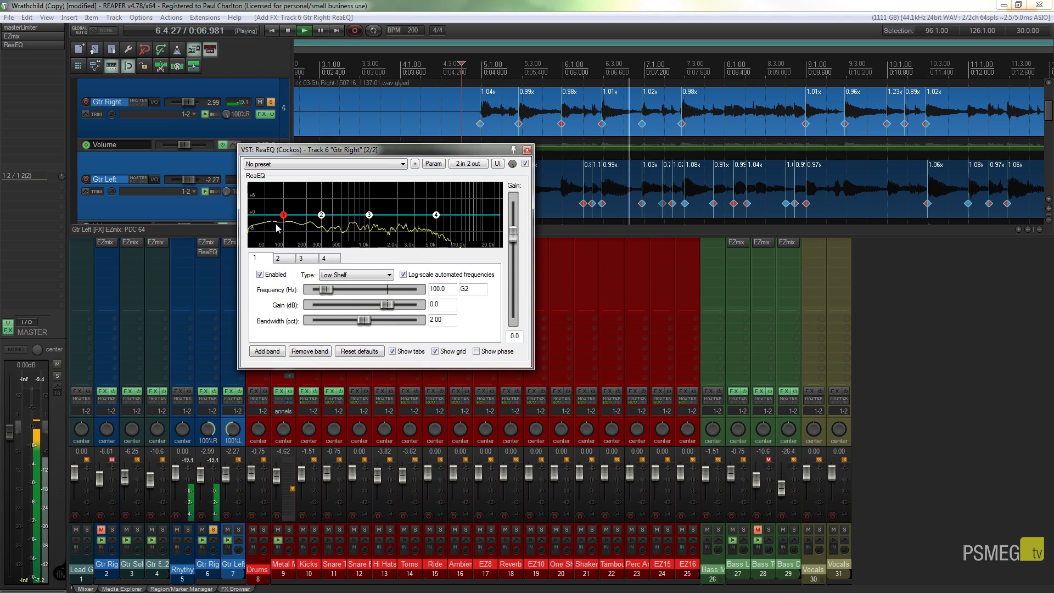
pyautogui.press('space')
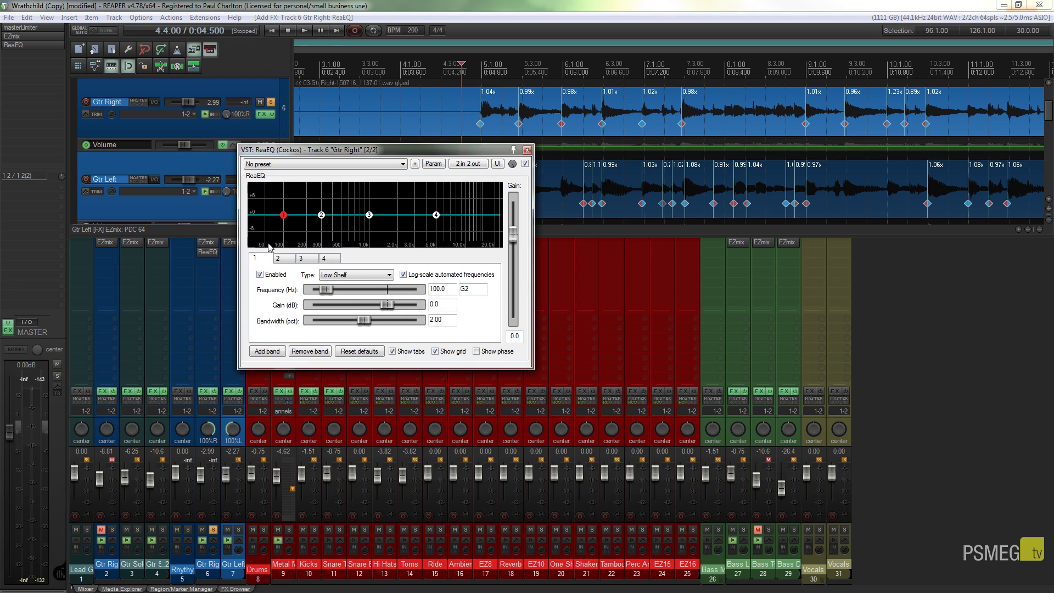
pyautogui.click(359, 276)
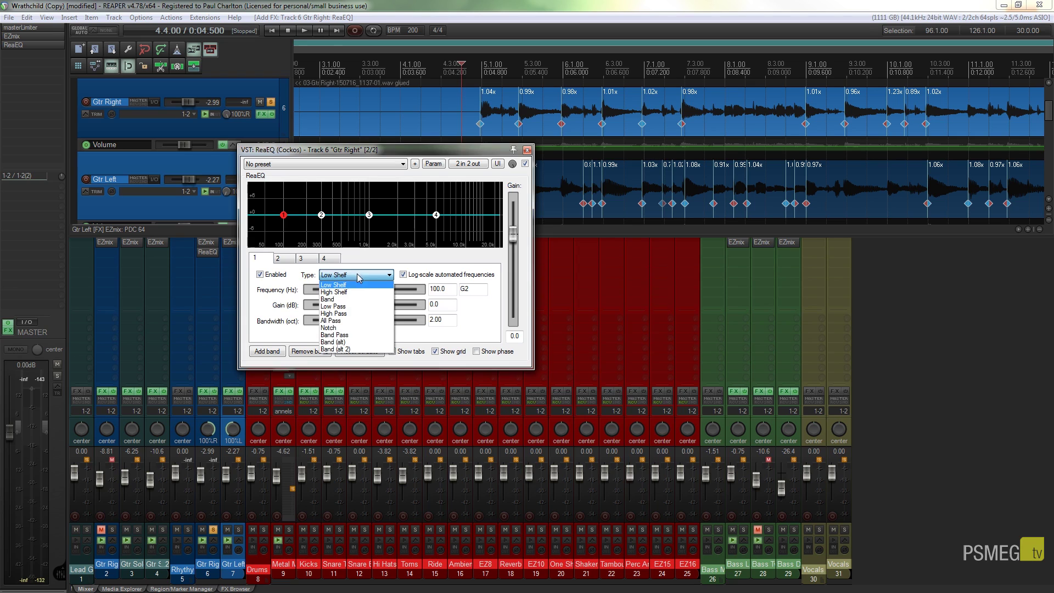
pyautogui.click(355, 314)
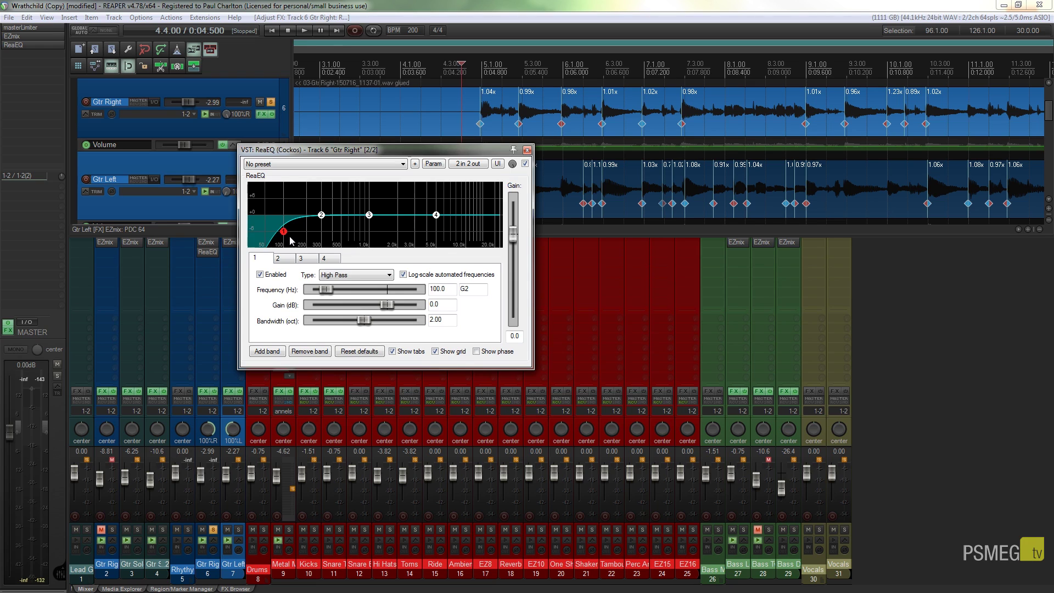
# Play back the soloed Gtr Right track to audition ReaEQ's high-pass filter
pyautogui.press('space')
pyautogui.press('space')
pyautogui.press('space')
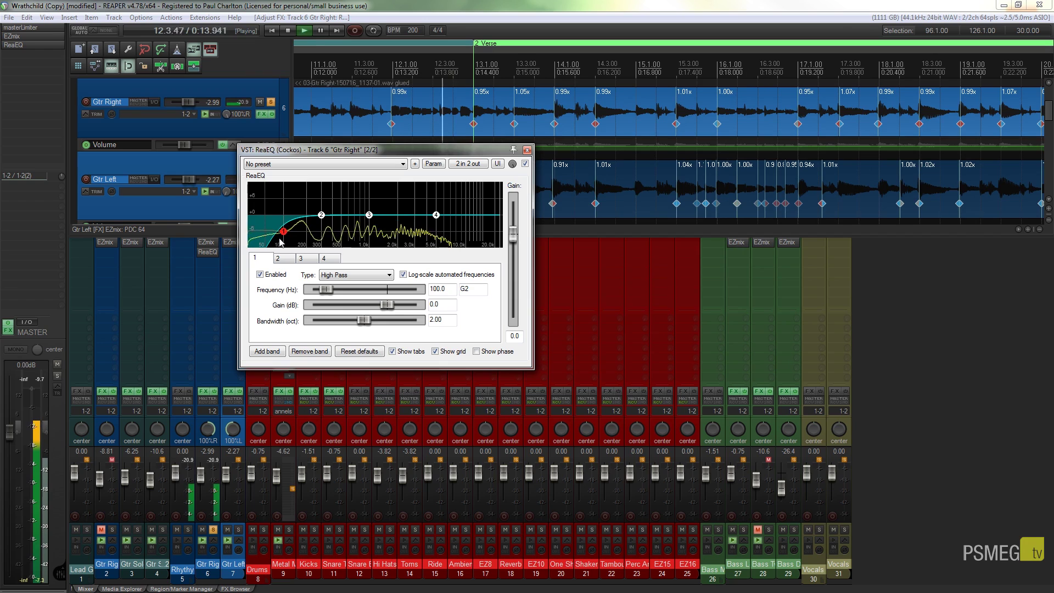
# Play the soloed Gtr Right track and compare its sound with ReaEQ's band 1 high-pass disabled and enabled
pyautogui.press('space')
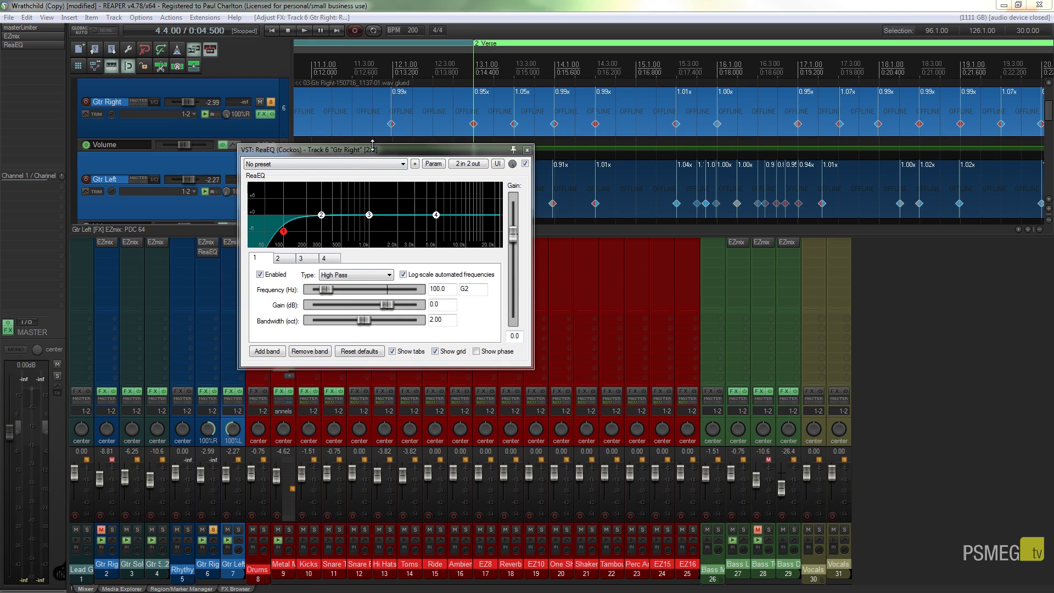
pyautogui.press('space')
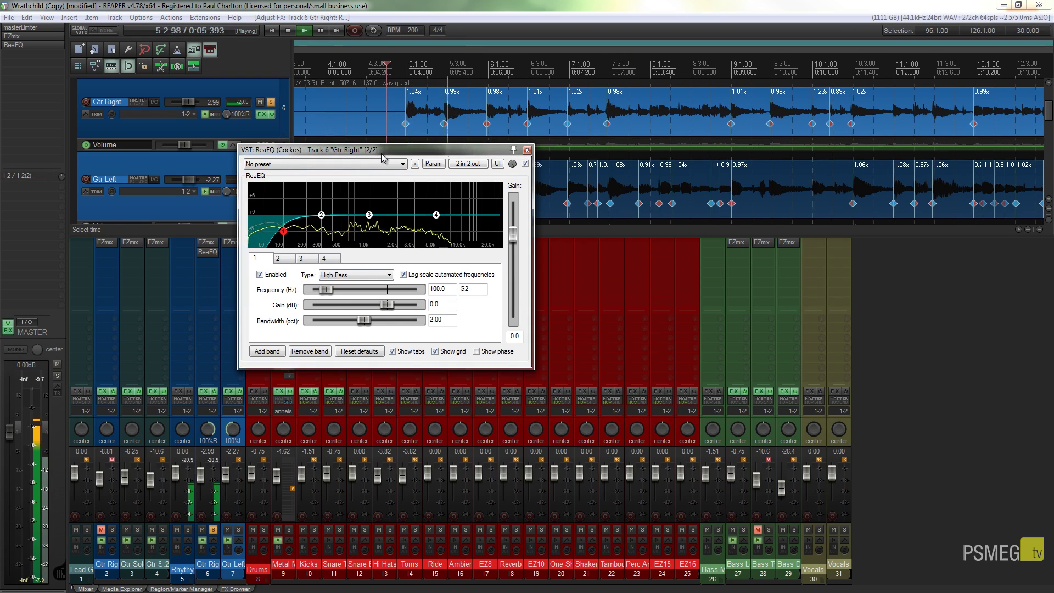
pyautogui.click(259, 275)
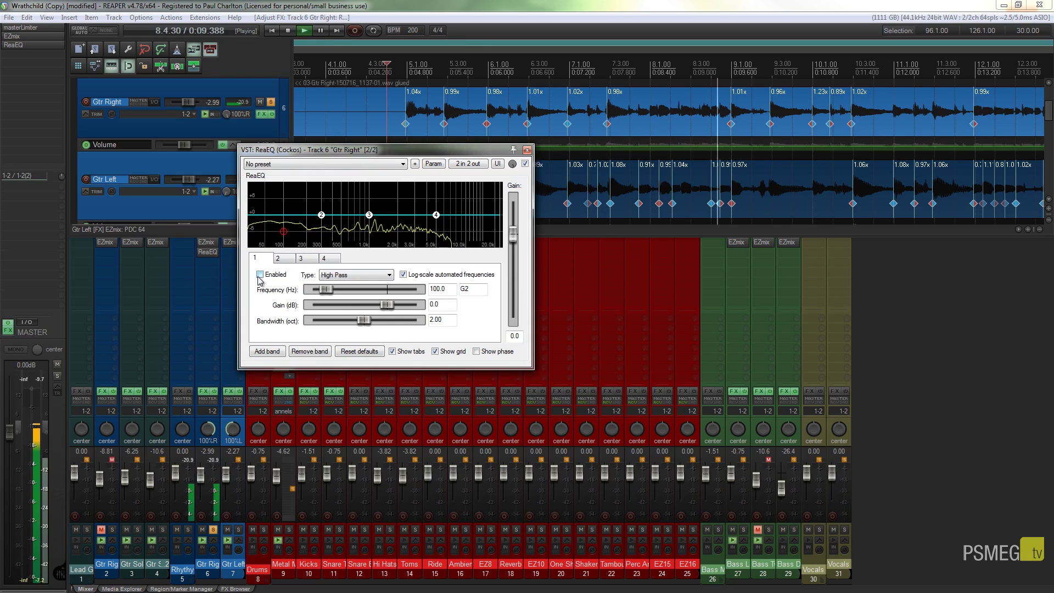
pyautogui.click(259, 275)
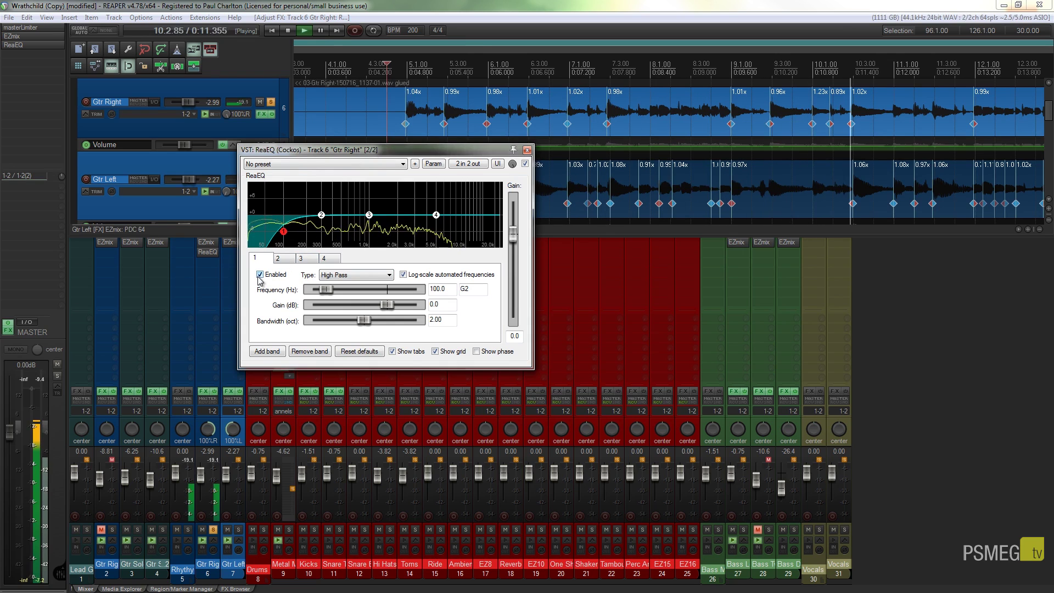
pyautogui.press('space')
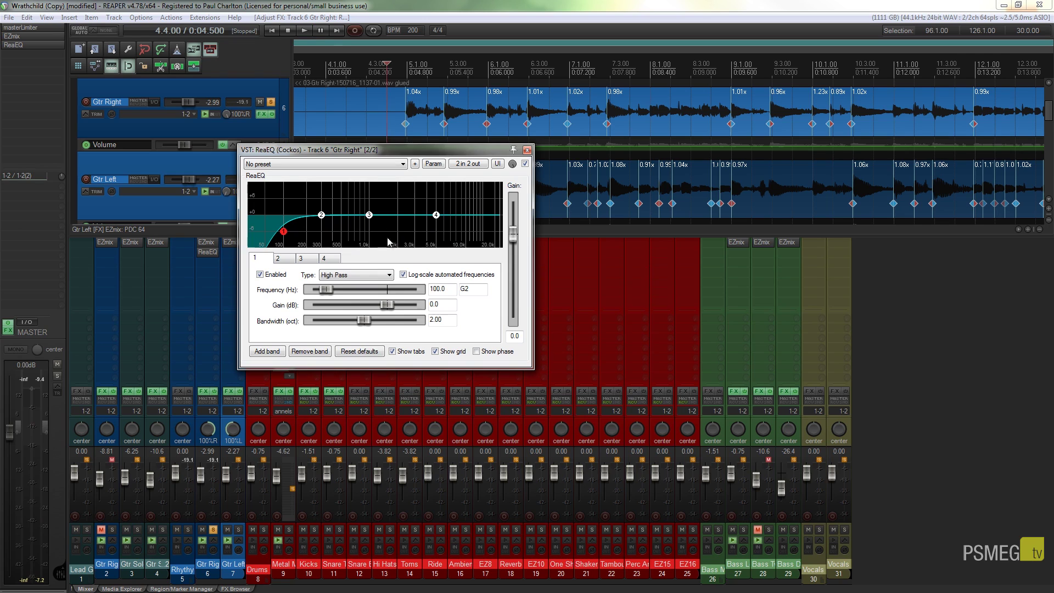
# Shape ReaEQ band 3 into a narrow boost at 2239.9 Hz with 7.8 dB gain and 0.09 octave bandwidth
pyautogui.moveTo(369, 215); pyautogui.dragTo(392, 215)
pyautogui.moveTo(371, 290); pyautogui.dragTo(376, 289)
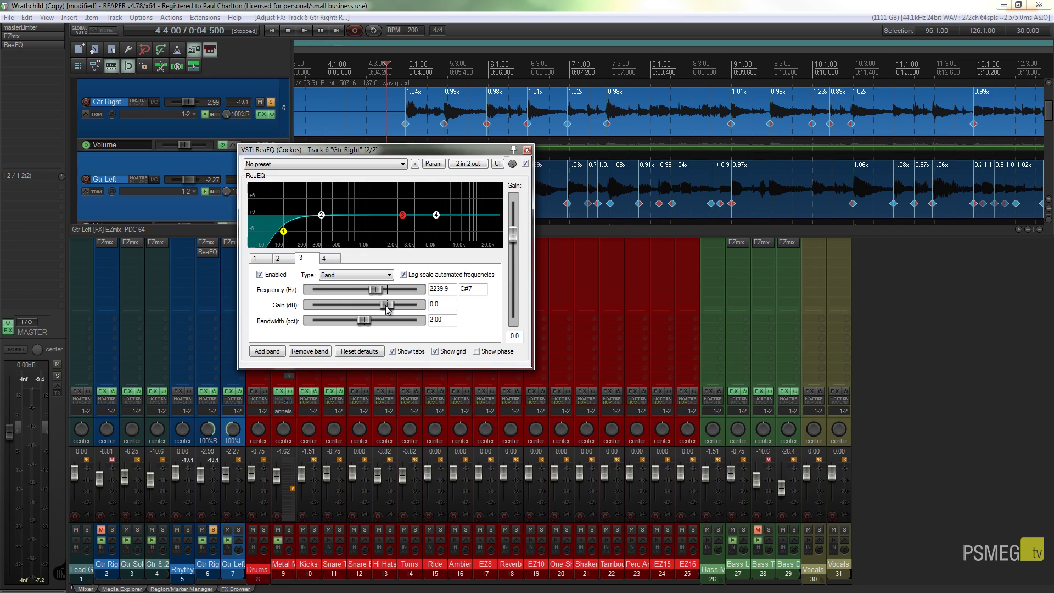
pyautogui.moveTo(388, 309); pyautogui.dragTo(315, 321)
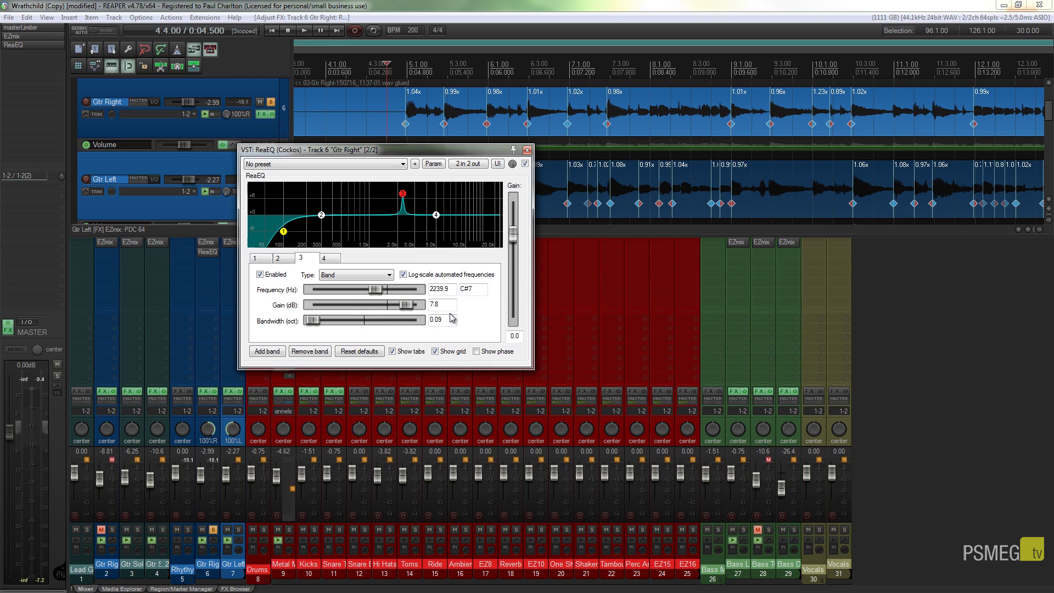
# During playback, sweep band 3 to 3470.2 Hz and turn the boost into a -10.0 dB cut
pyautogui.press('space')
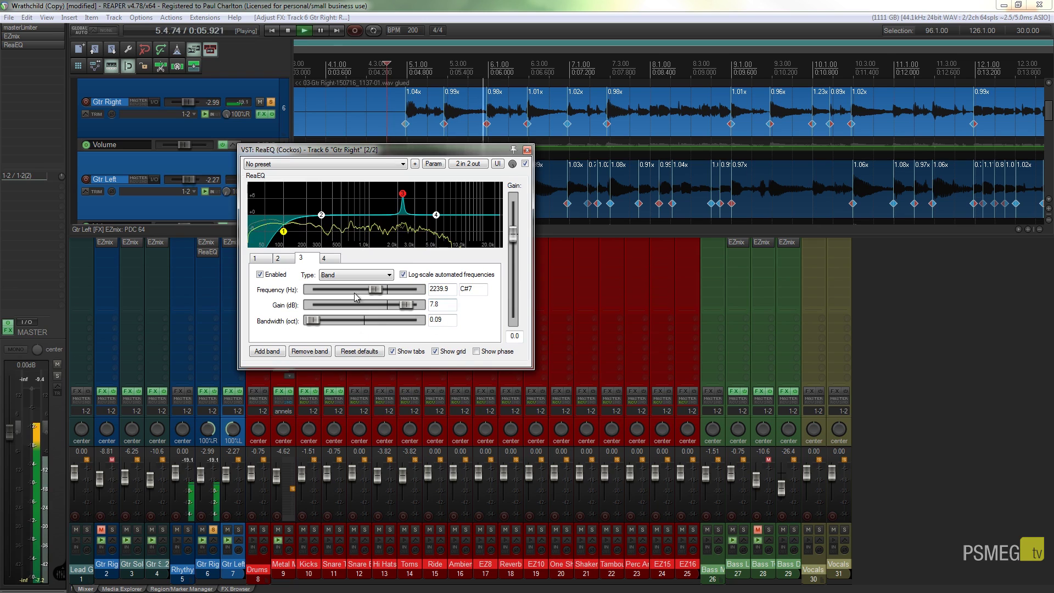
pyautogui.moveTo(371, 292); pyautogui.dragTo(382, 291)
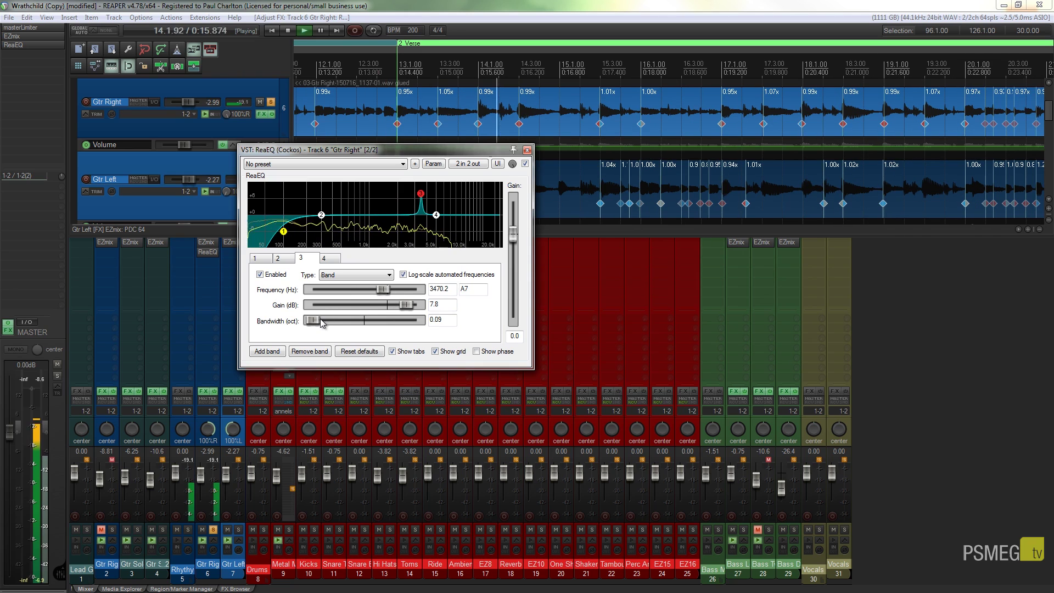
pyautogui.moveTo(420, 308); pyautogui.dragTo(372, 308)
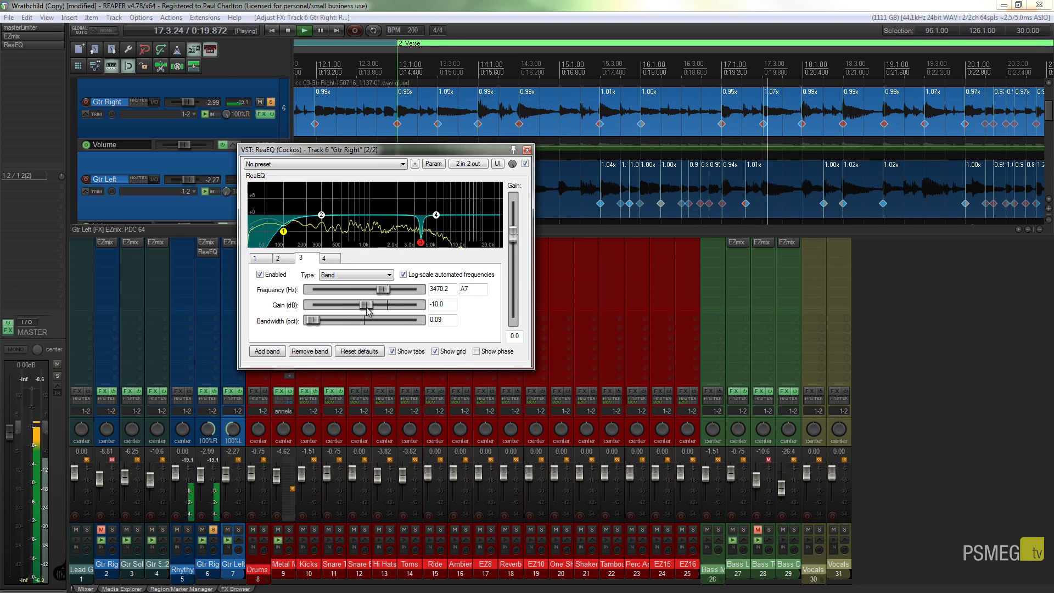
pyautogui.press('space')
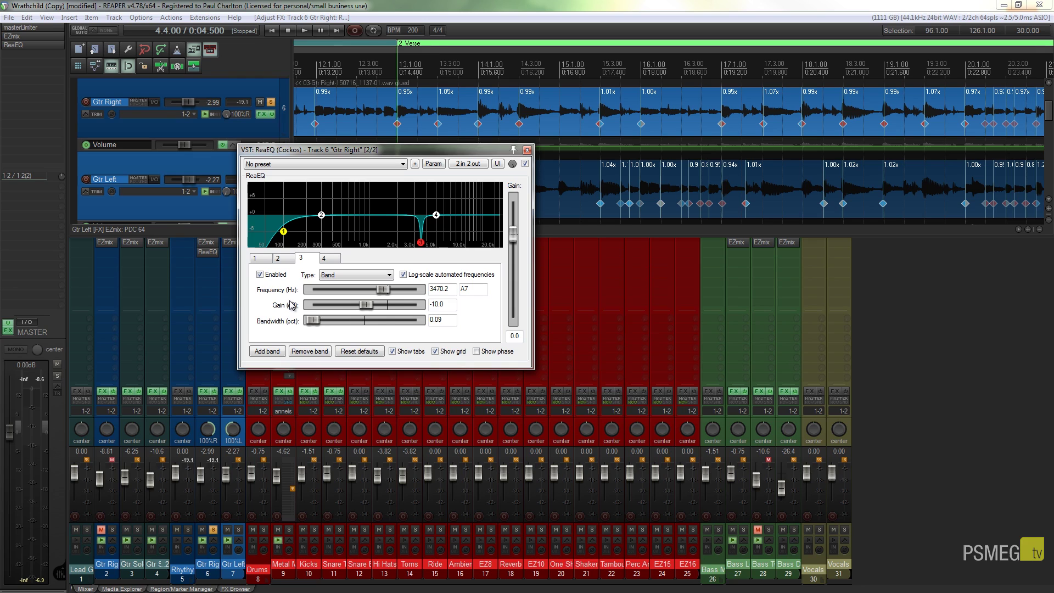
# Play Gtr Right from 4.4.00 and compare its sound with band 3's narrow cut disabled and enabled
pyautogui.press('space')
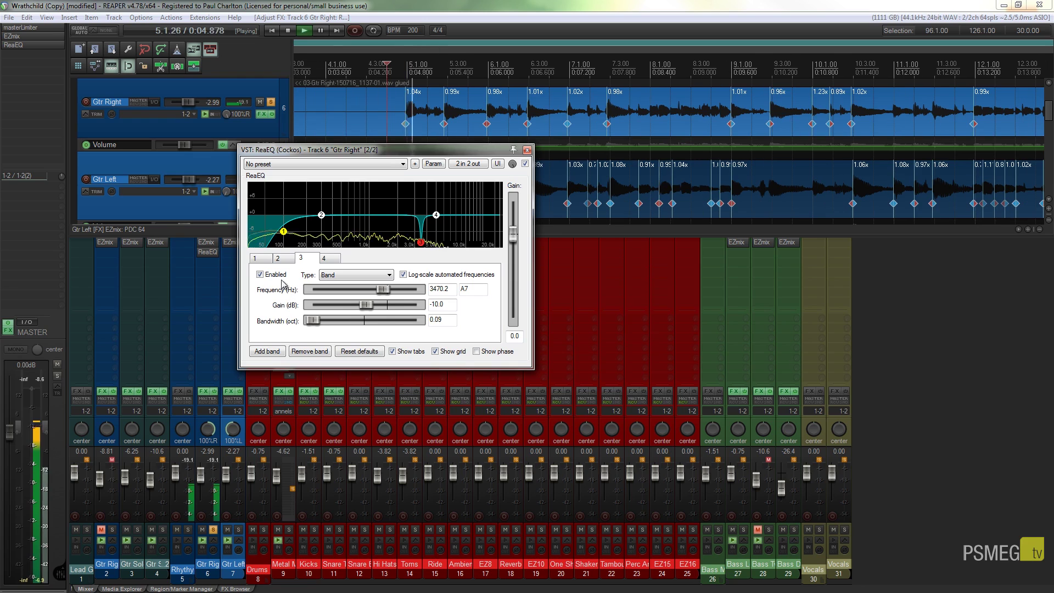
pyautogui.click(261, 276)
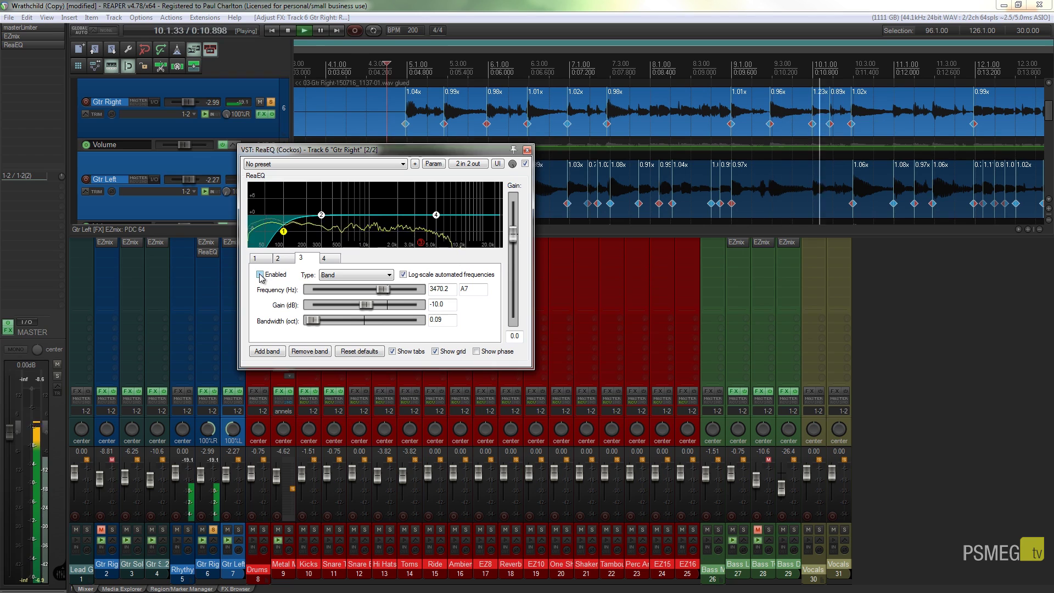
pyautogui.click(261, 275)
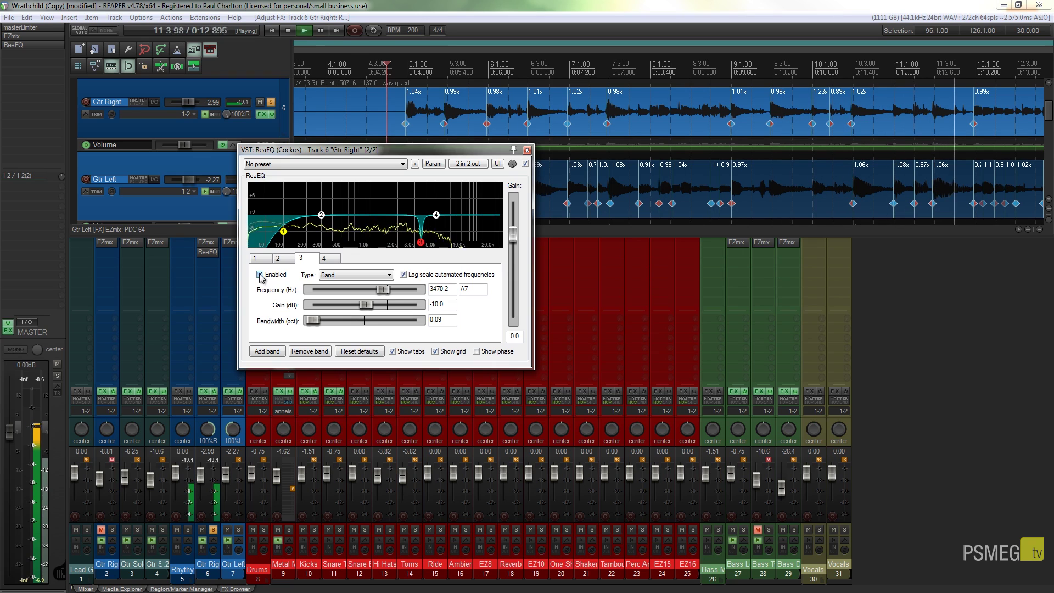
pyautogui.click(260, 275)
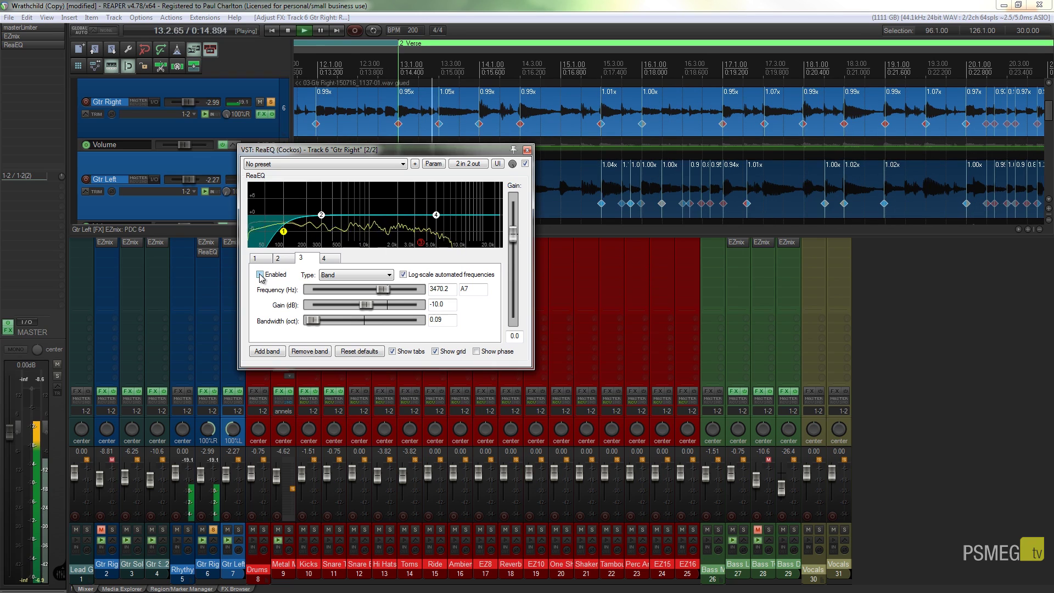
pyautogui.click(261, 275)
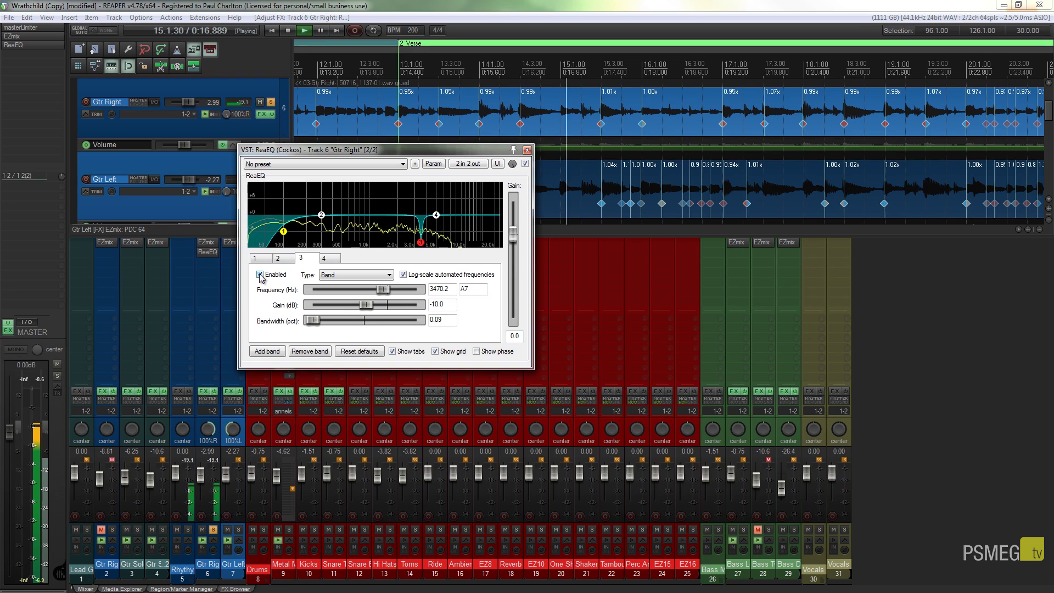
pyautogui.press('space')
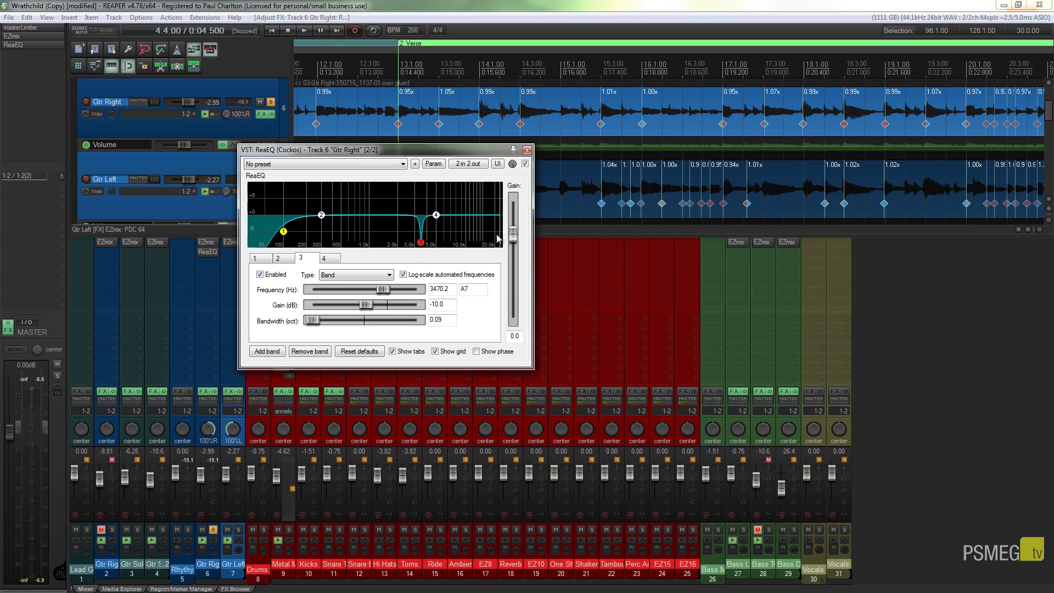
# Keep ReaEQ band 4 as a High Shelf at 5000 Hz and raise its gain to 1.6 dB
pyautogui.click(437, 215)
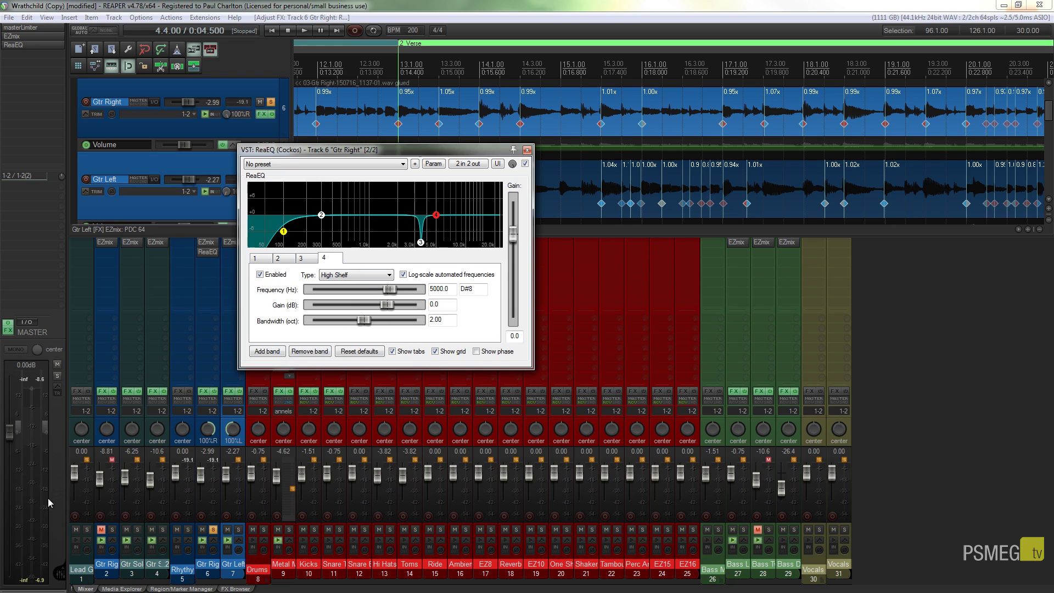
pyautogui.moveTo(436, 220)
pyautogui.click(378, 275)
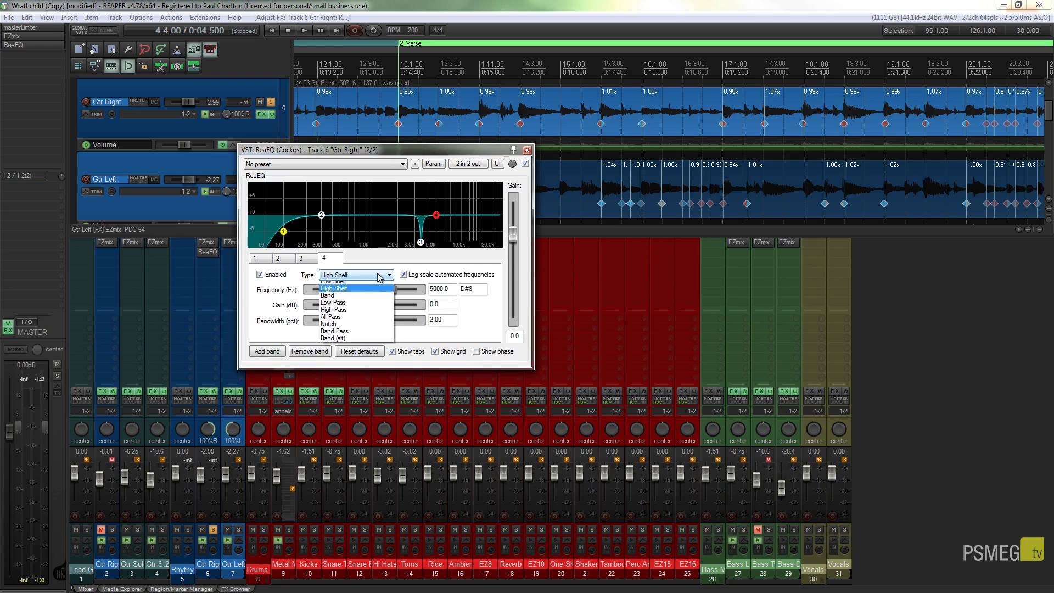
pyautogui.click(362, 293)
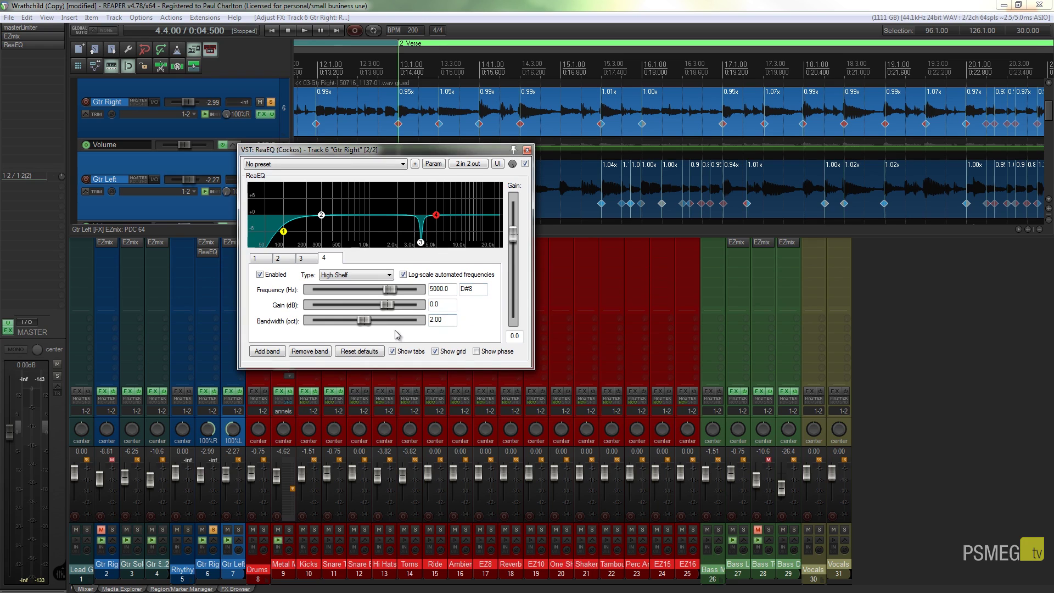
pyautogui.moveTo(387, 308); pyautogui.dragTo(393, 312)
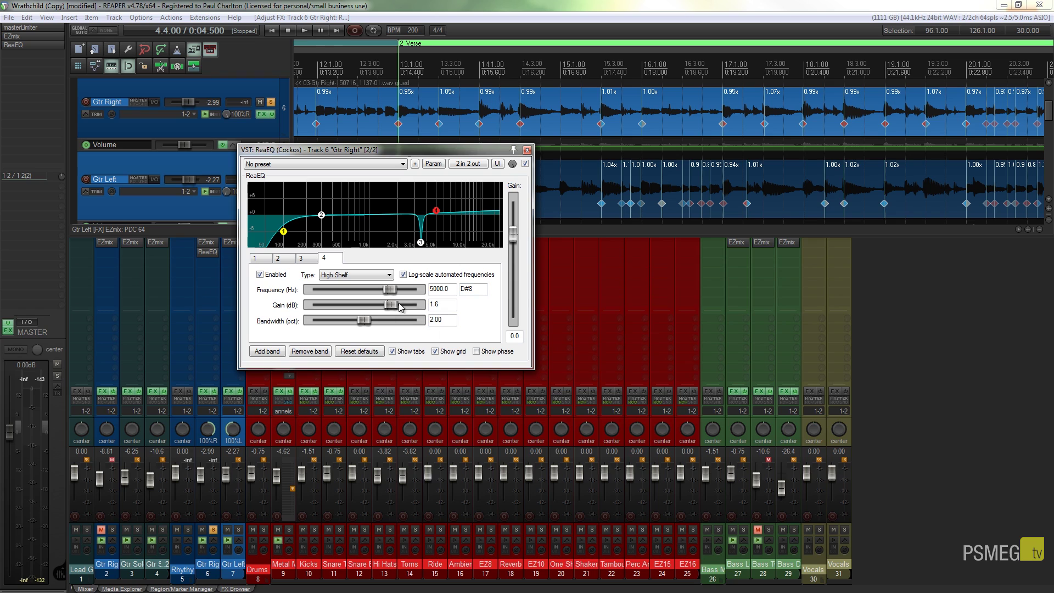
# Audition the band 4 high shelf on and off during playback, leave it disabled, and close the ReaEQ window
pyautogui.press('space')
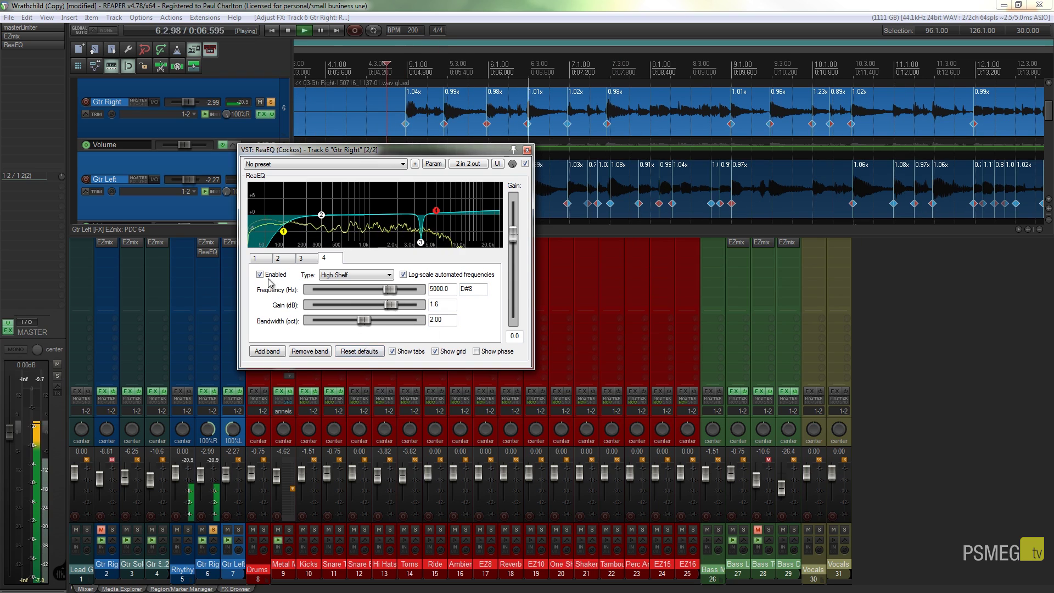
pyautogui.click(260, 274)
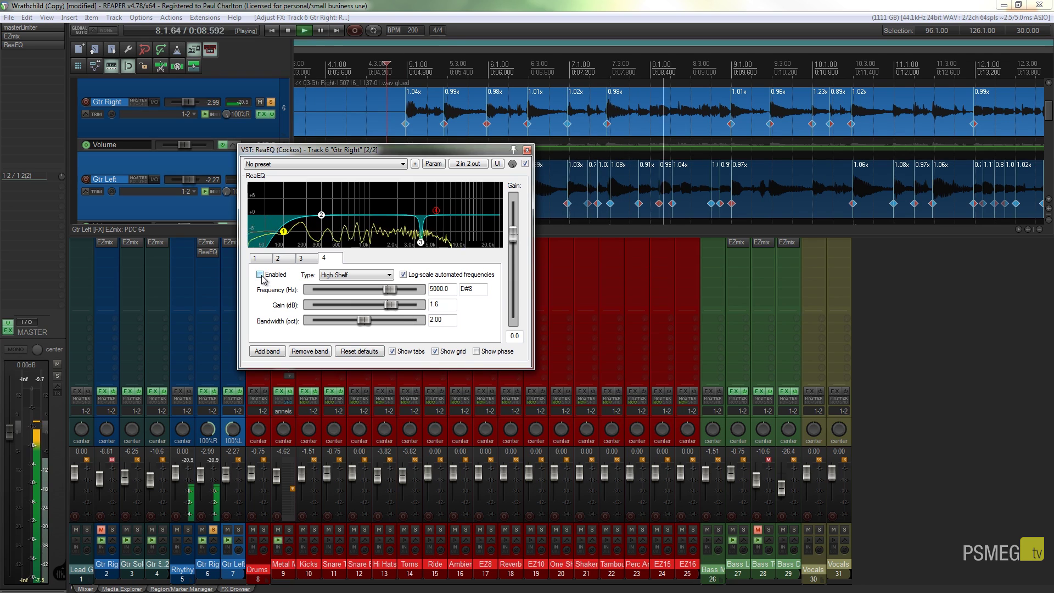
pyautogui.click(260, 274)
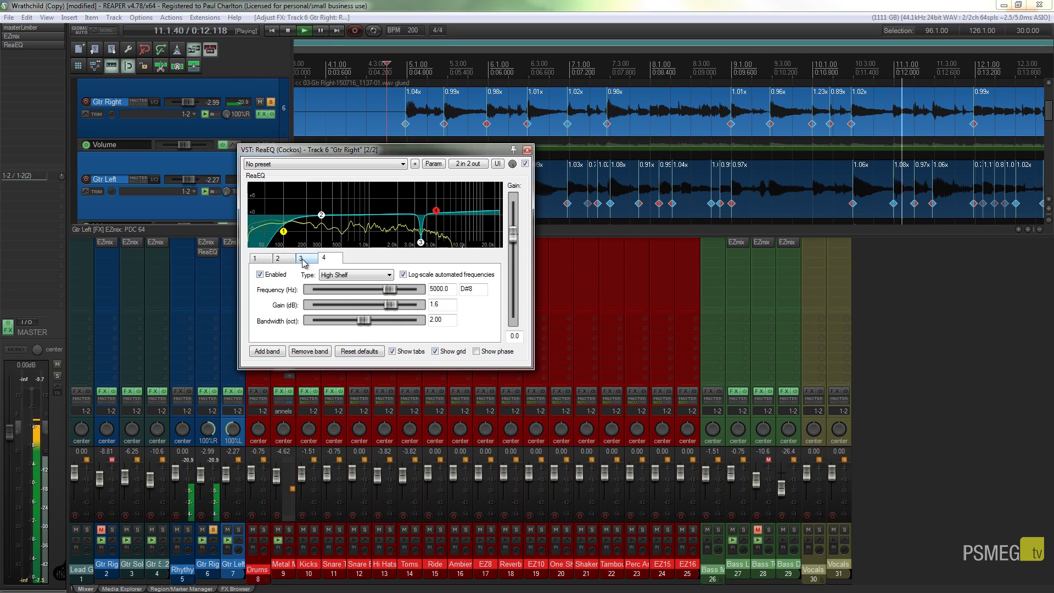
pyautogui.click(260, 274)
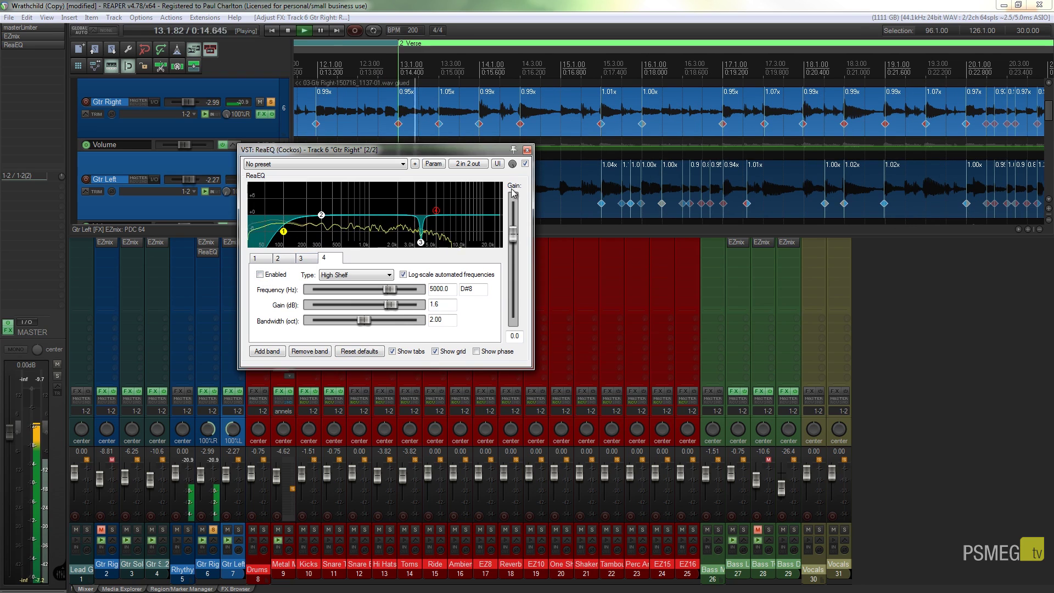
pyautogui.press('space')
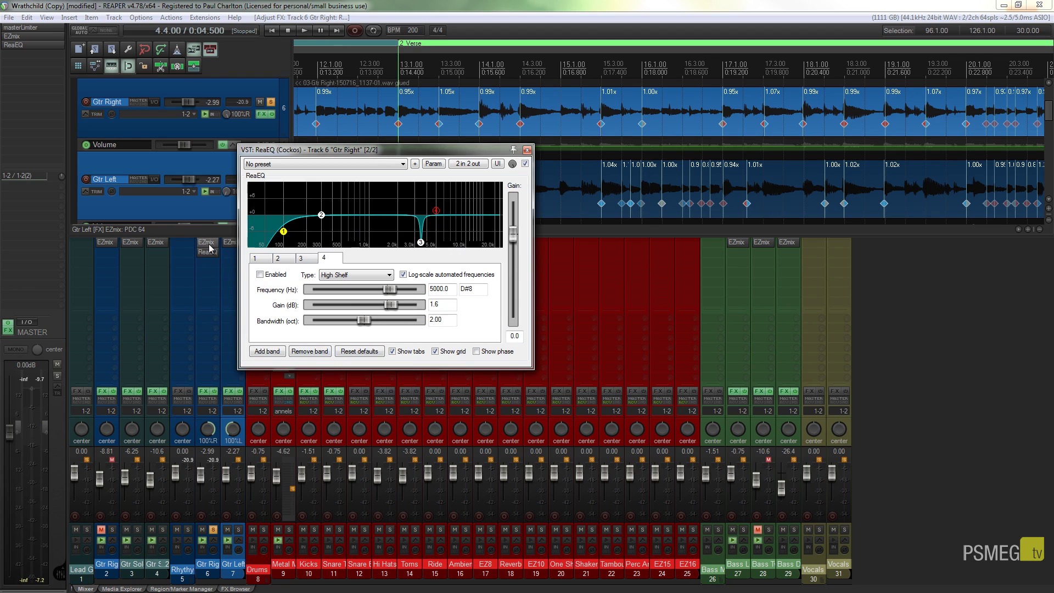
pyautogui.click(527, 150)
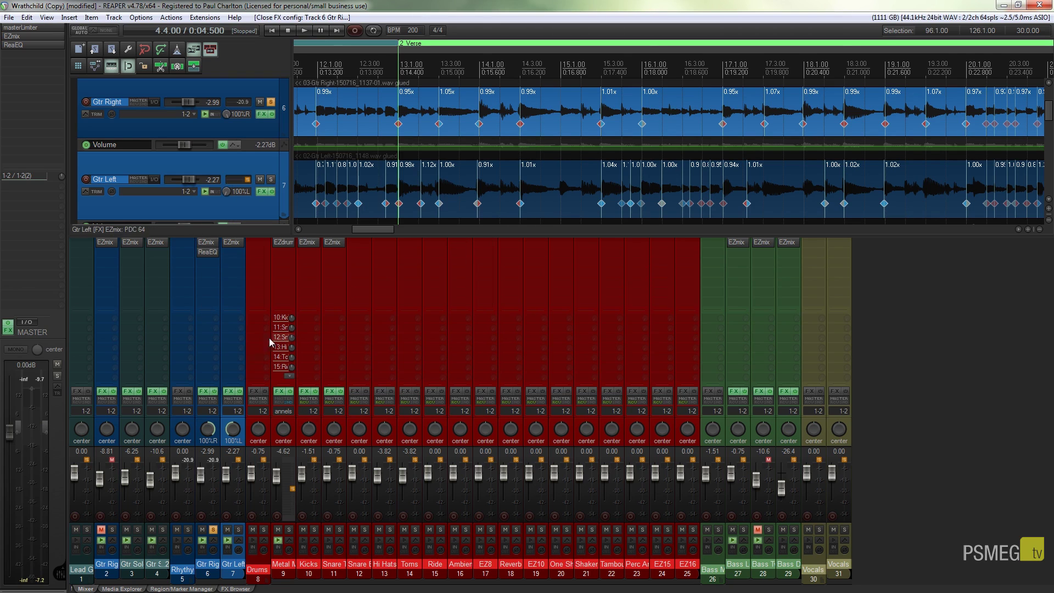
pyautogui.click(265, 191)
pyautogui.moveTo(398, 140); pyautogui.dragTo(569, 221)
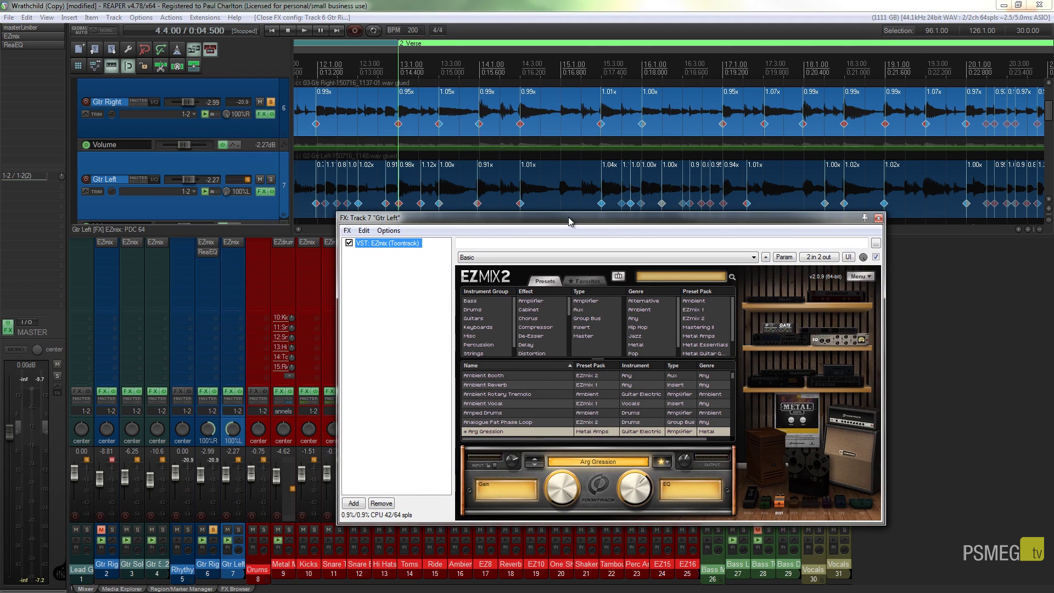
pyautogui.click(879, 218)
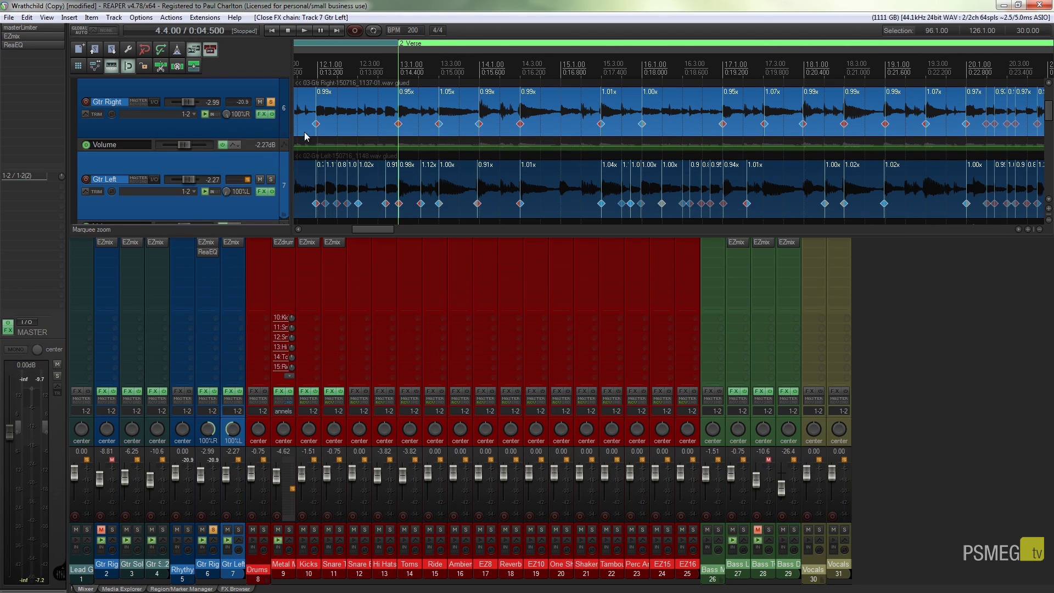
# Open the Gtr Right track's FX chain and compare its playback with ReaEQ bypassed and active
pyautogui.click(263, 114)
pyautogui.moveTo(548, 127); pyautogui.dragTo(801, 237)
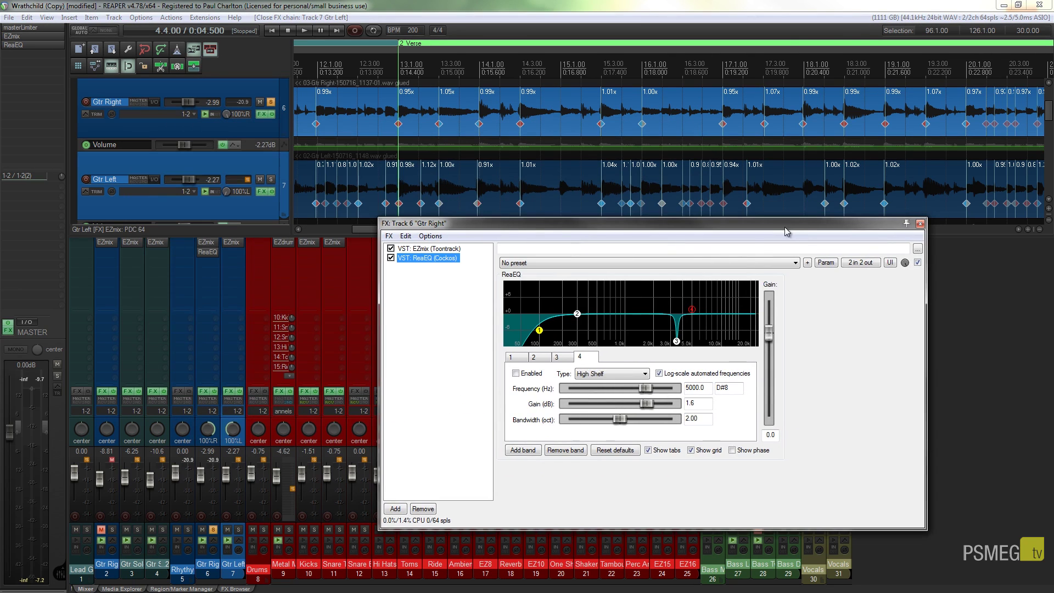
pyautogui.click(390, 258)
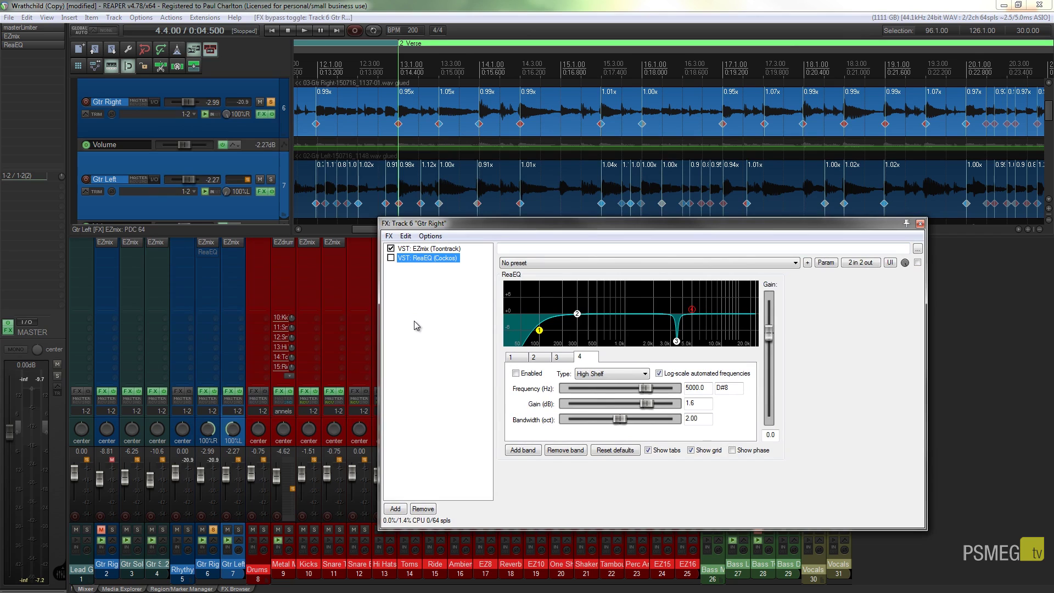
pyautogui.press('space')
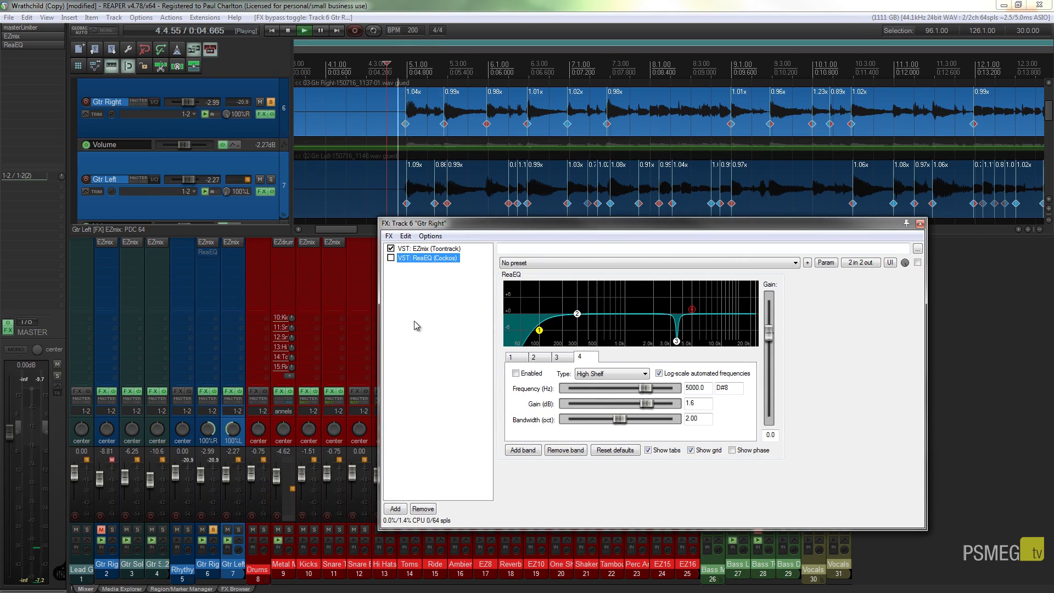
pyautogui.click(391, 258)
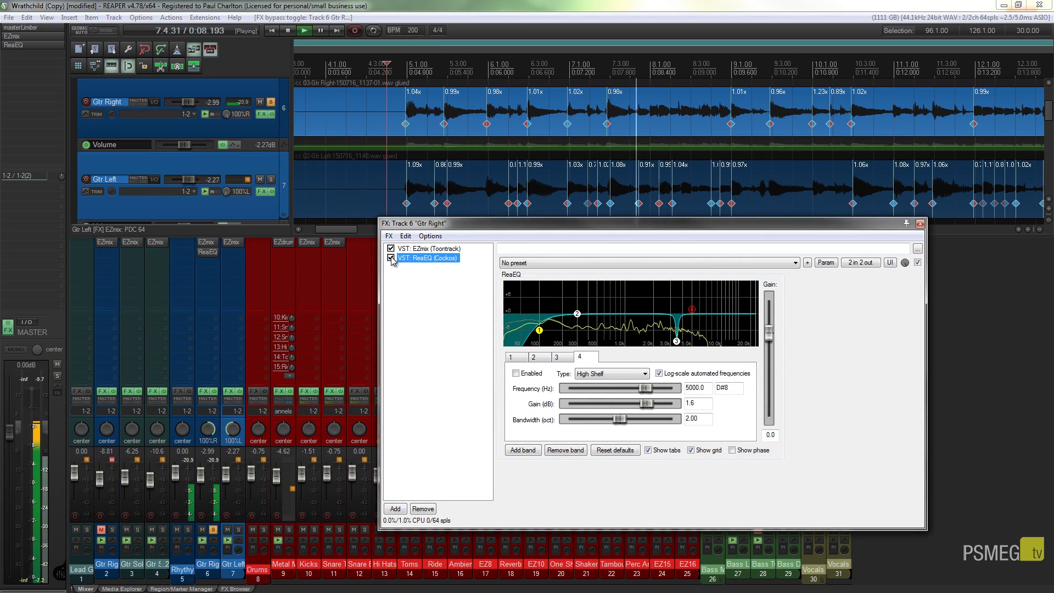
# Raise the band 1 high-pass frequency to 138.5 Hz during playback, and stop the transport
pyautogui.click(539, 330)
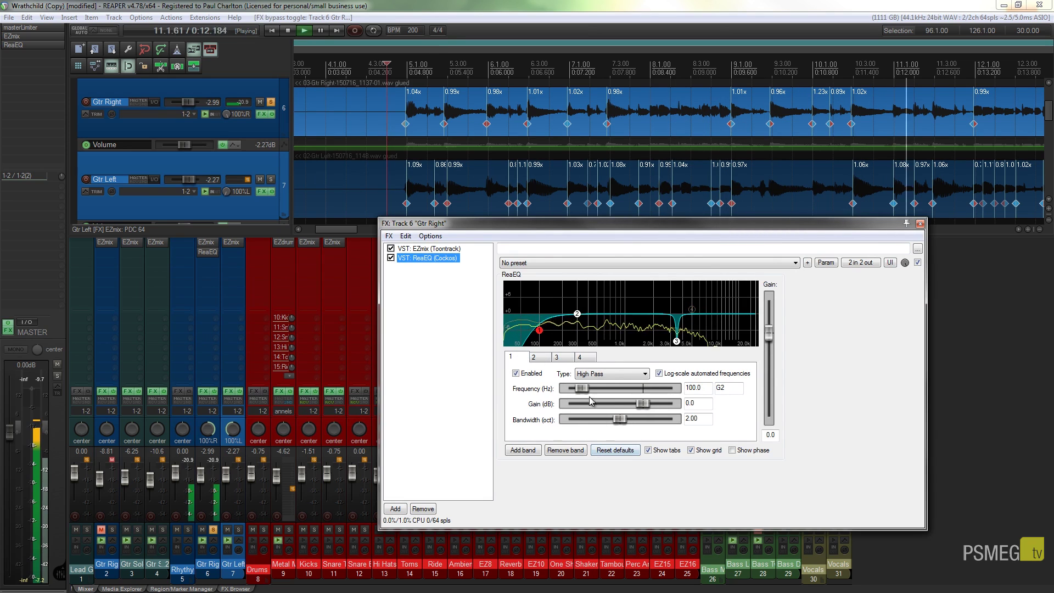
pyautogui.moveTo(586, 391); pyautogui.dragTo(591, 393)
pyautogui.press('space')
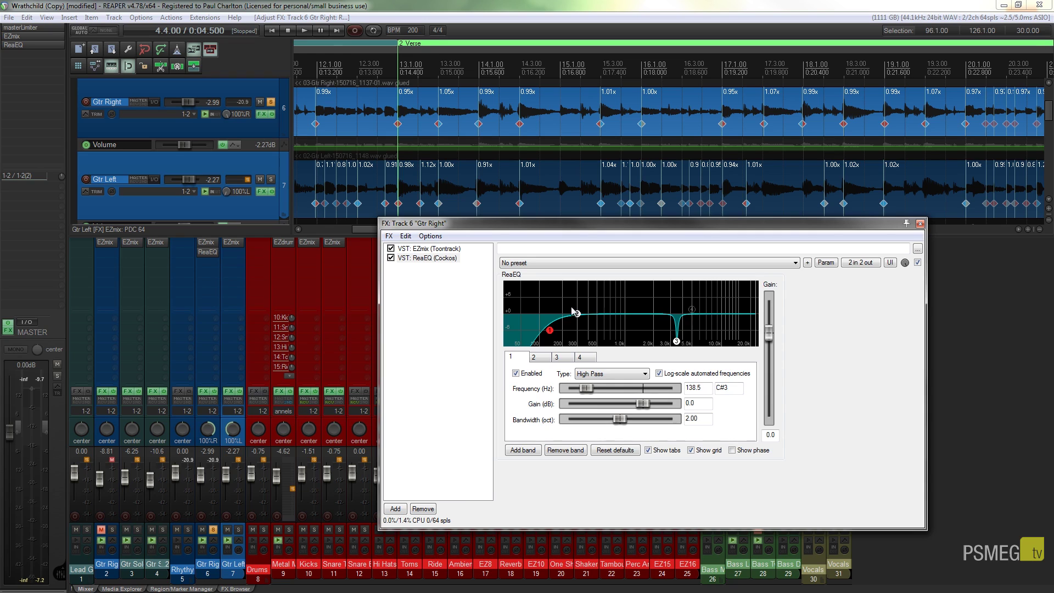
# Close the Gtr Right FX chain window and add the ReaComp (Cockos) compressor to that track after ReaEQ
pyautogui.click(920, 224)
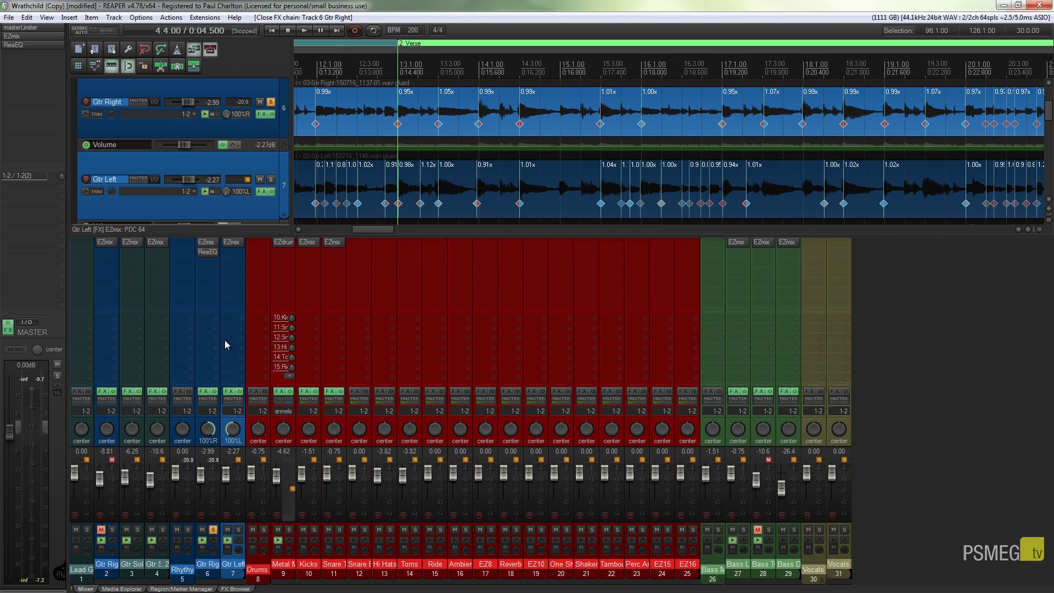
pyautogui.doubleClick(212, 263)
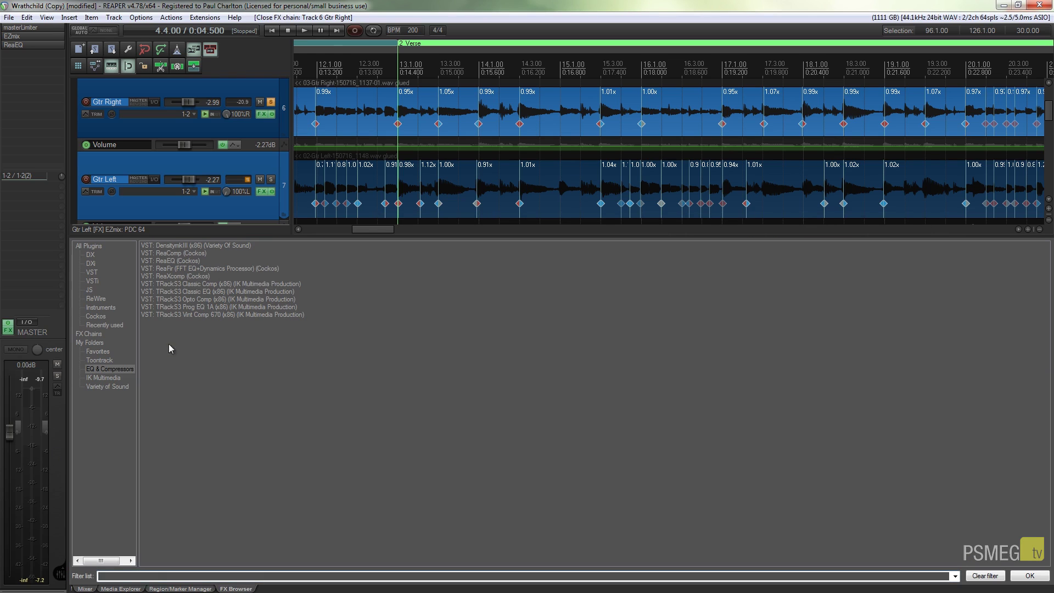
pyautogui.doubleClick(176, 255)
pyautogui.moveTo(214, 43); pyautogui.dragTo(485, 159)
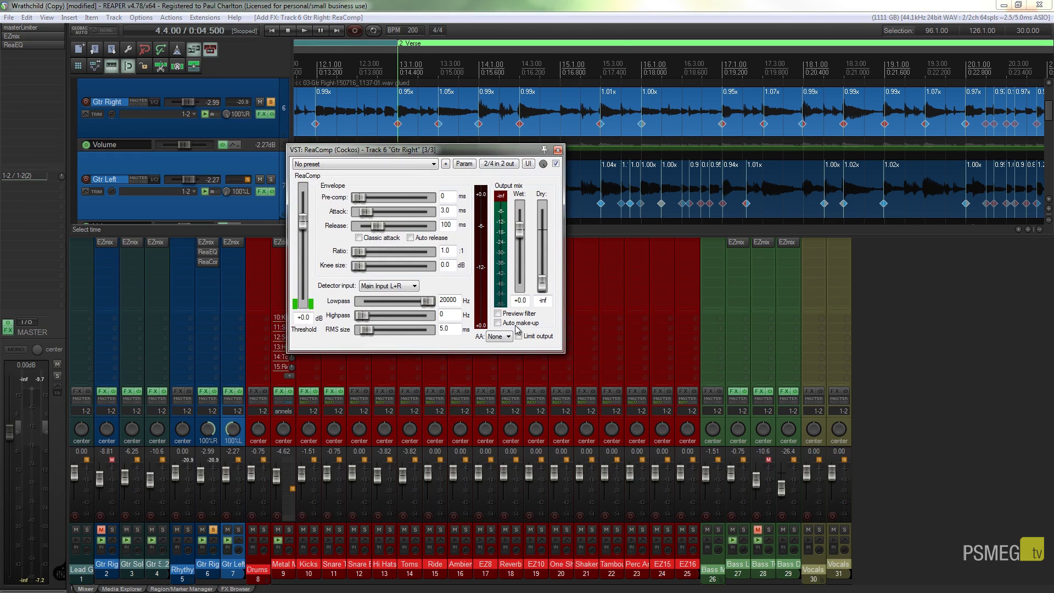
# Load the stock distorted electric guitar preset in ReaComp on the Gtr Right track
pyautogui.click(433, 165)
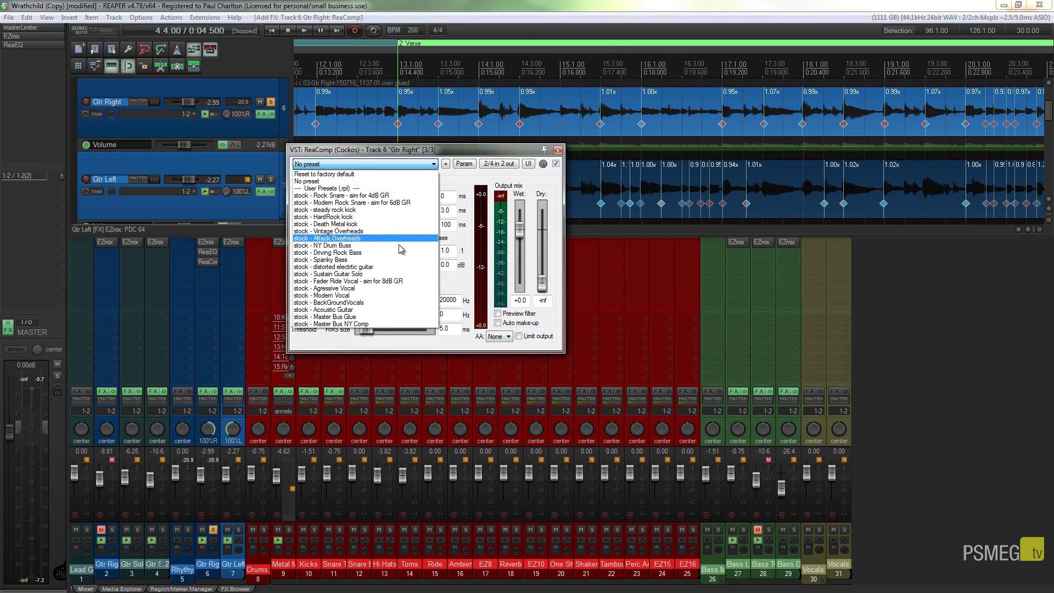
pyautogui.click(391, 267)
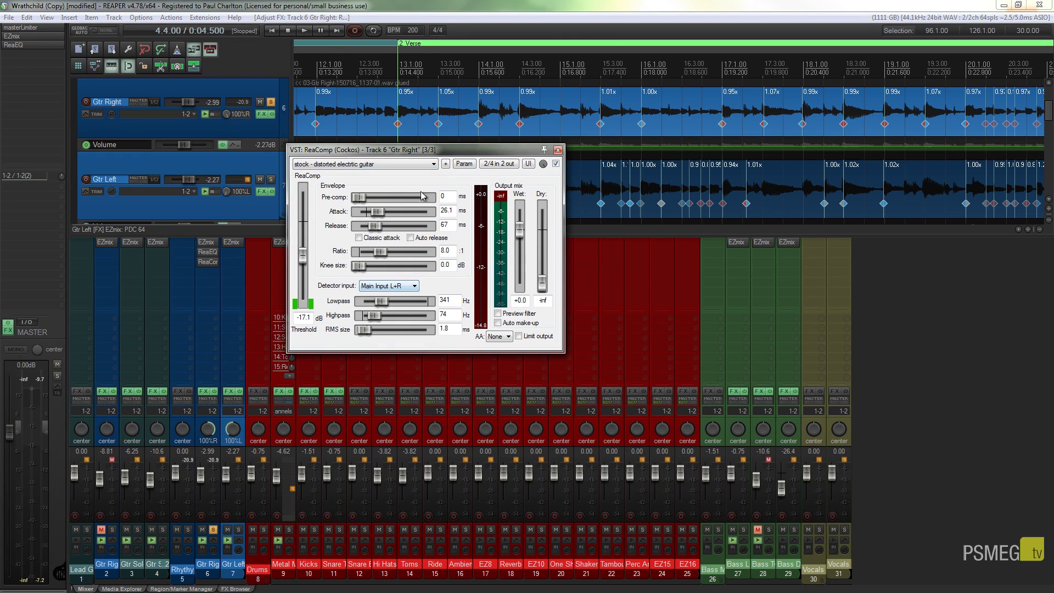
pyautogui.moveTo(431, 150); pyautogui.dragTo(553, 199)
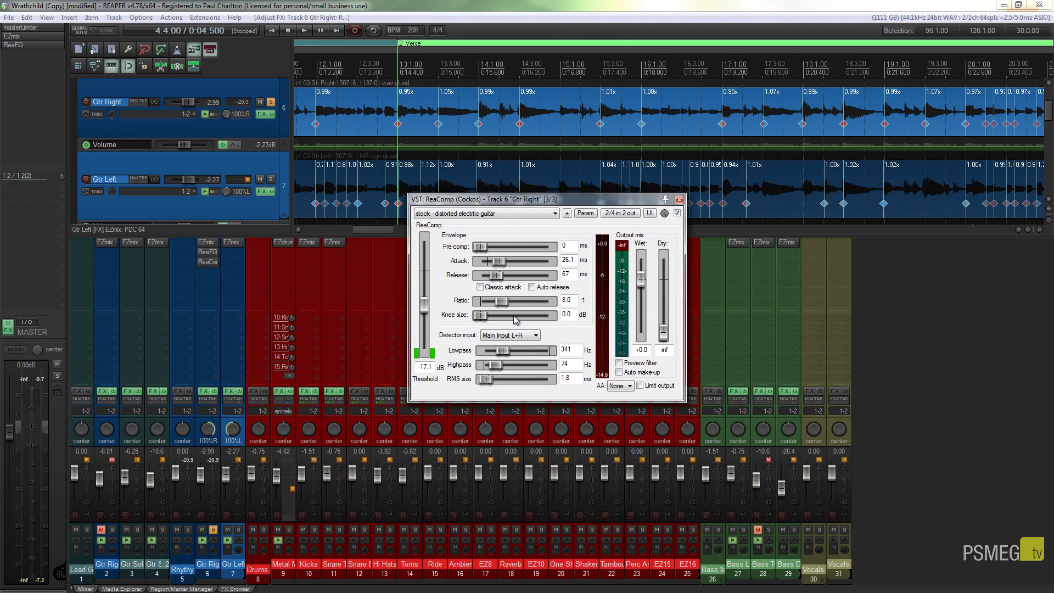
# Lower the ReaComp threshold to -21.6 dB during playback, stop the transport, and close the compressor window
pyautogui.press('space')
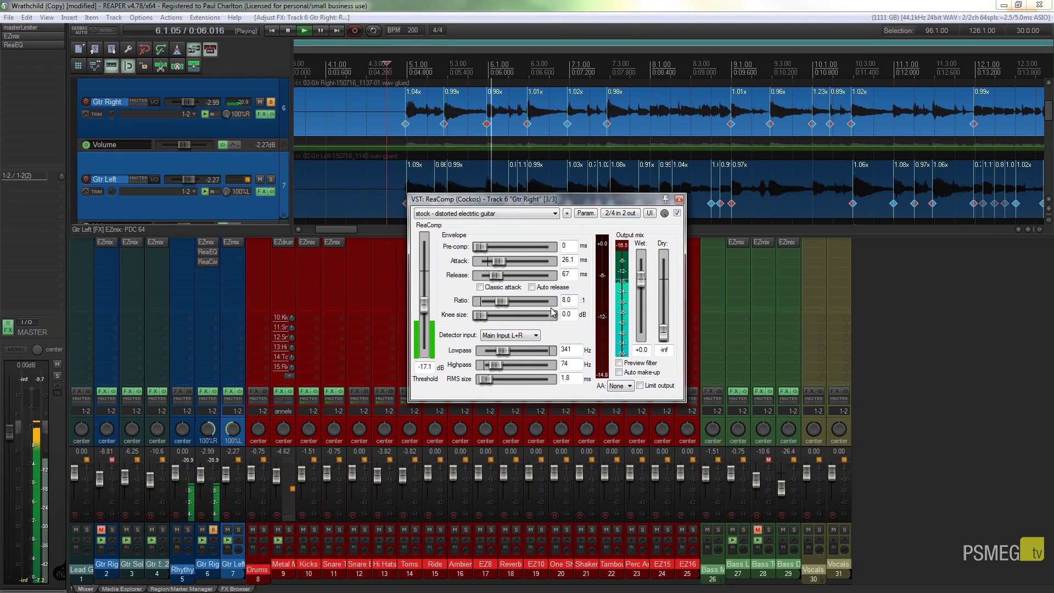
pyautogui.moveTo(424, 303); pyautogui.dragTo(425, 317)
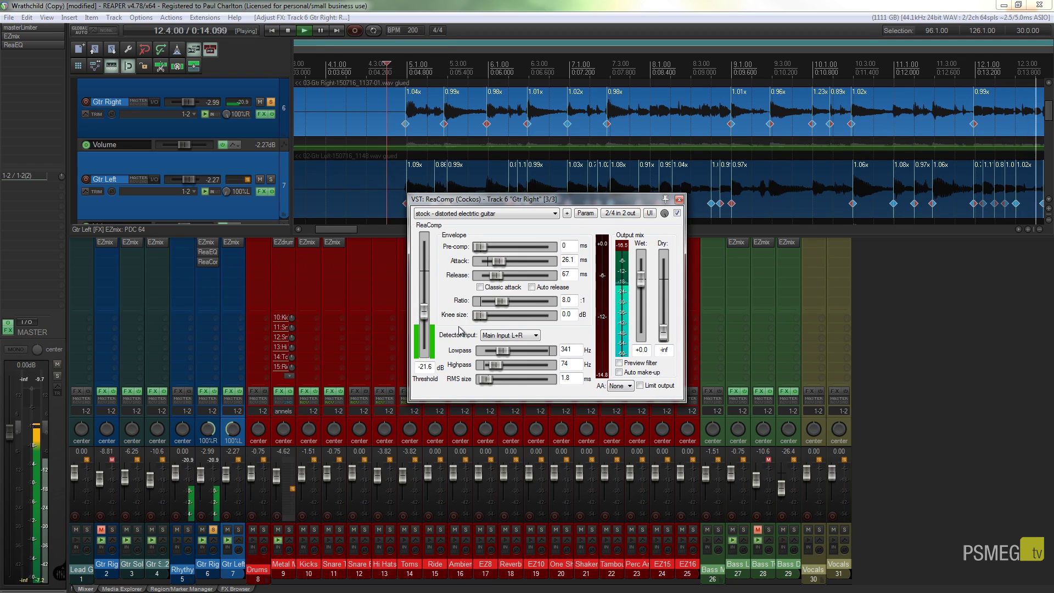
pyautogui.press('space')
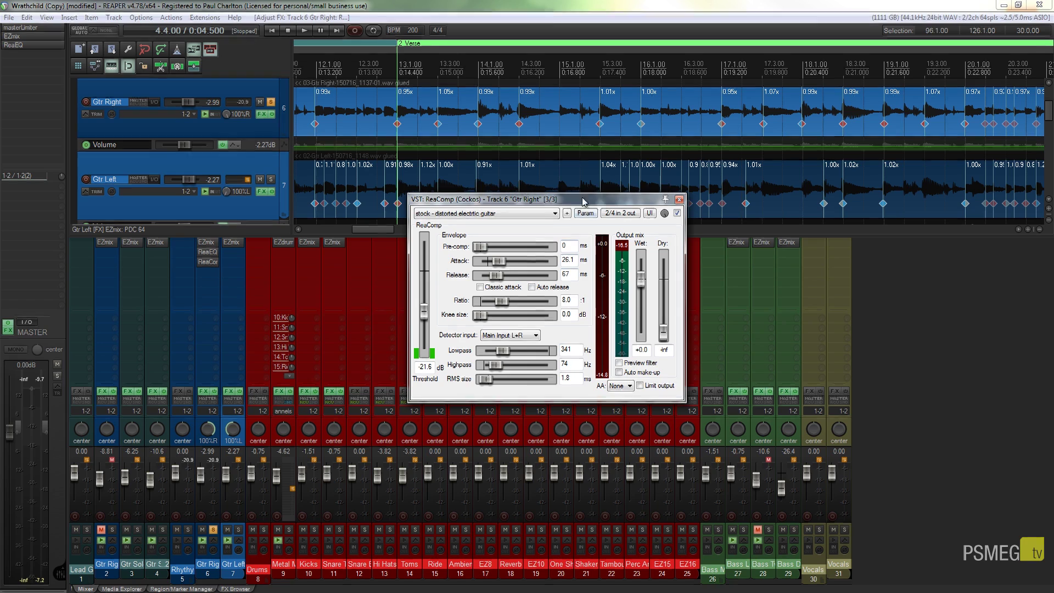
pyautogui.moveTo(599, 200); pyautogui.dragTo(547, 197)
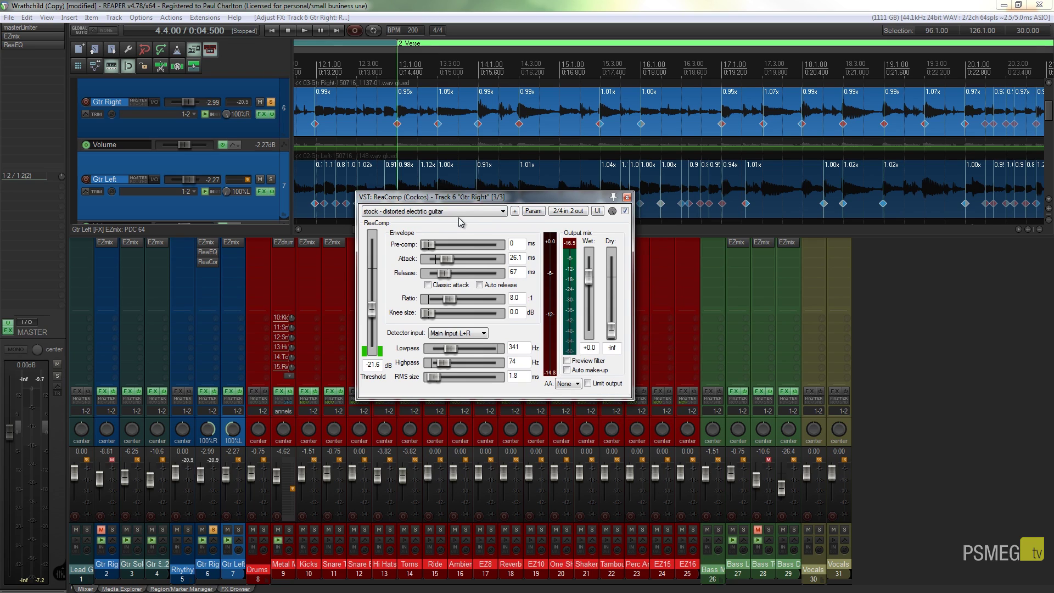
pyautogui.click(627, 198)
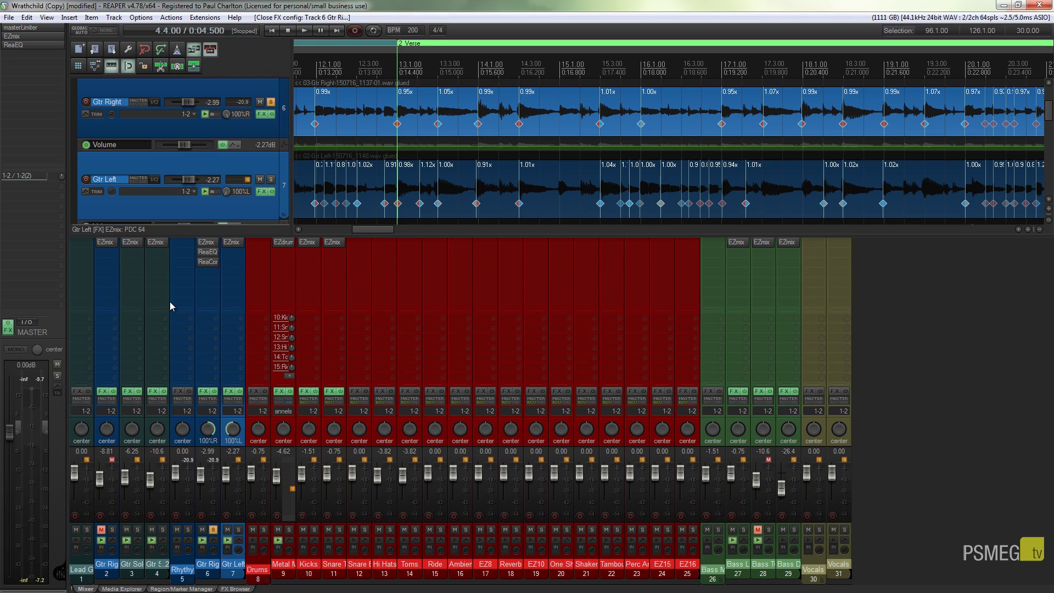